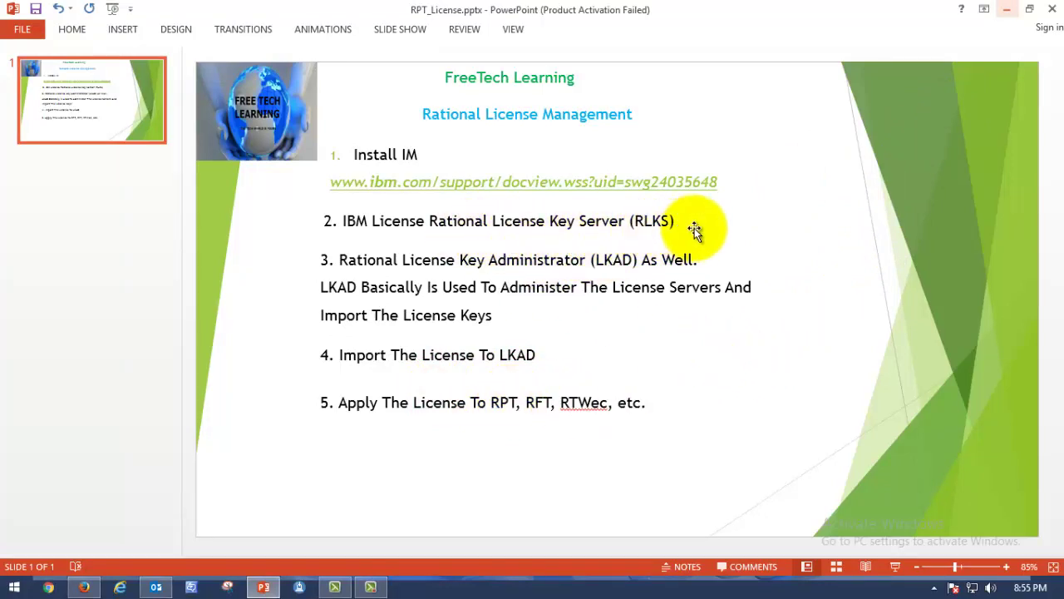
Nudge the step 5 text box up a few pixels so it sits closer to step 4
click(575, 225)
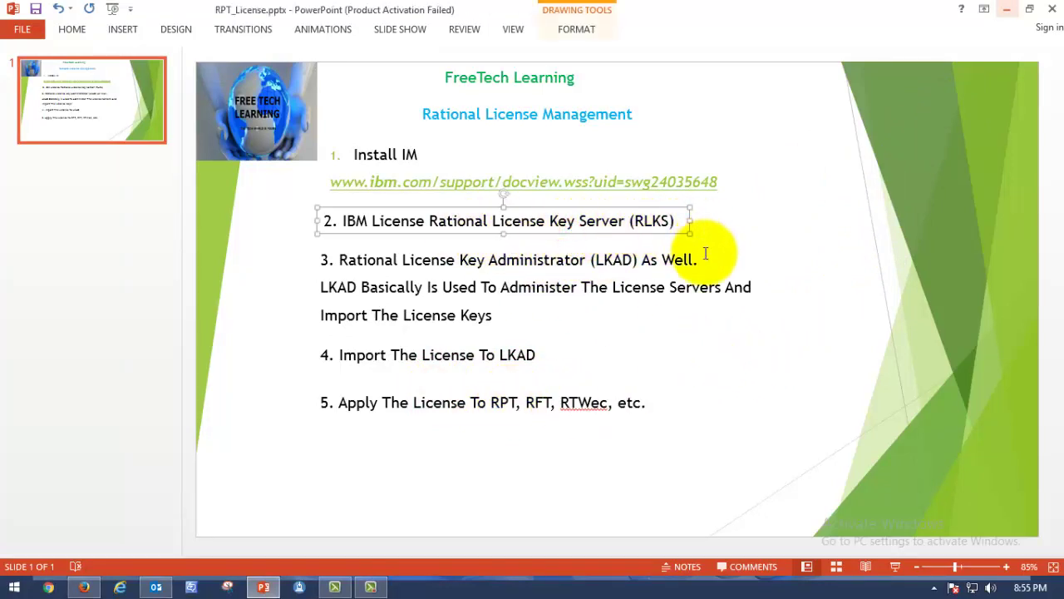
click(489, 402)
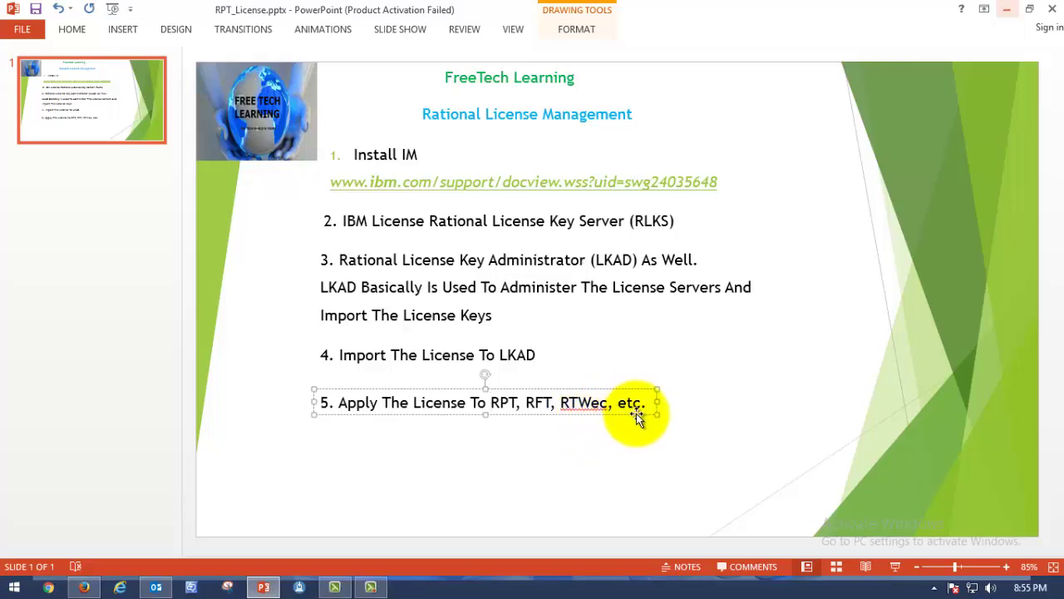
drag(538, 389, 541, 381)
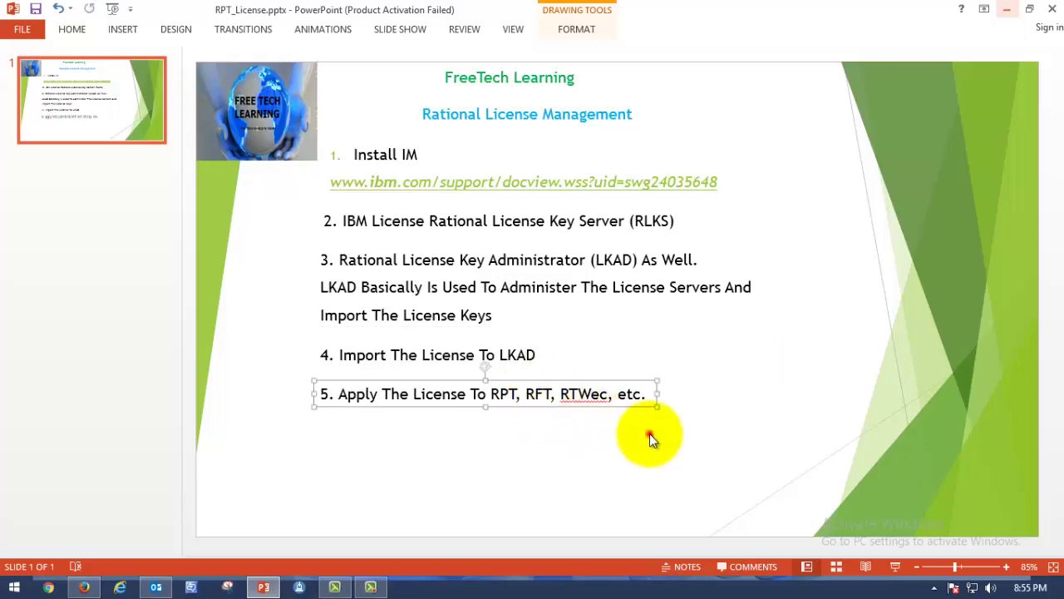
click(650, 435)
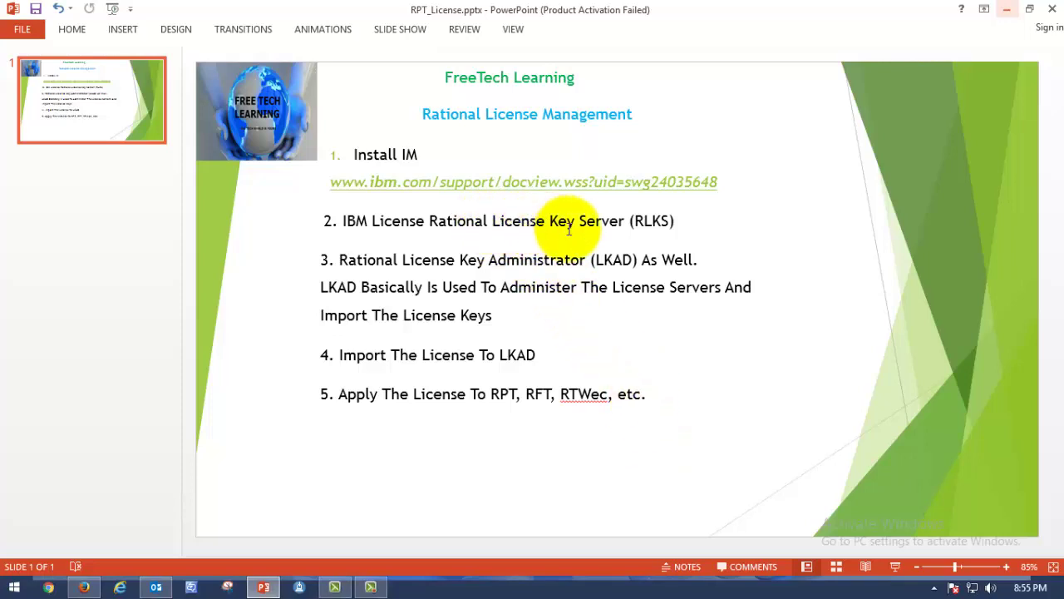
Highlight the step 5 text 'To RPT, RFT, RTWec, etc.' to check it, then clear the selection
click(512, 287)
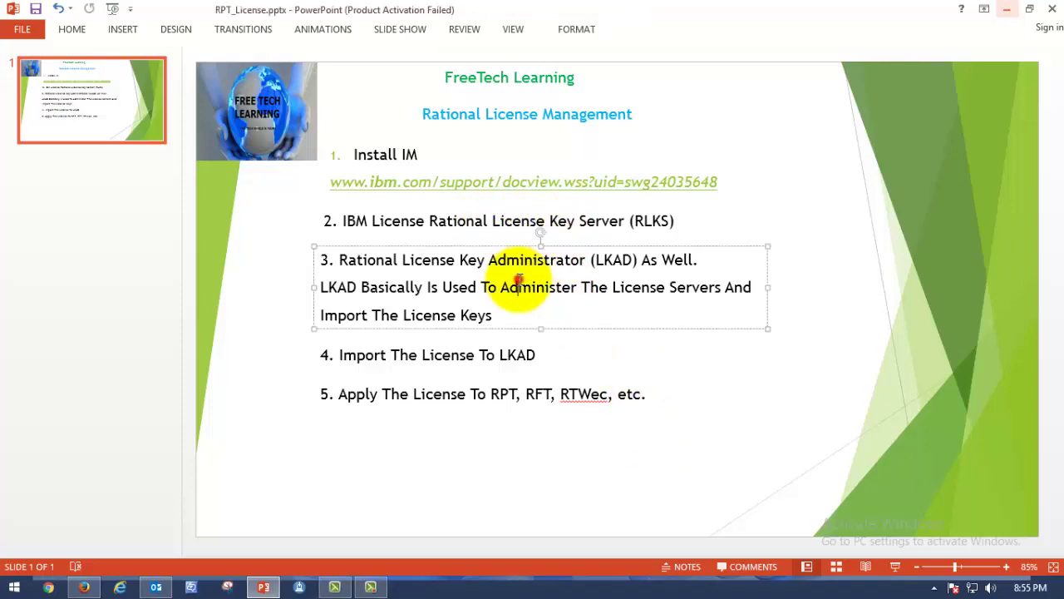
click(645, 393)
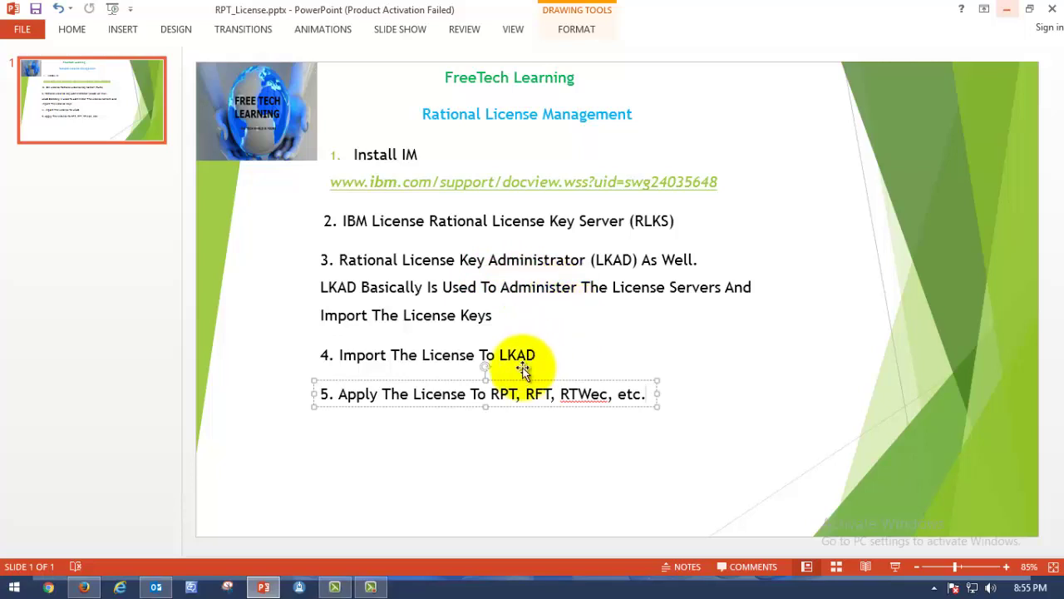
click(528, 392)
drag(645, 393, 471, 394)
click(518, 449)
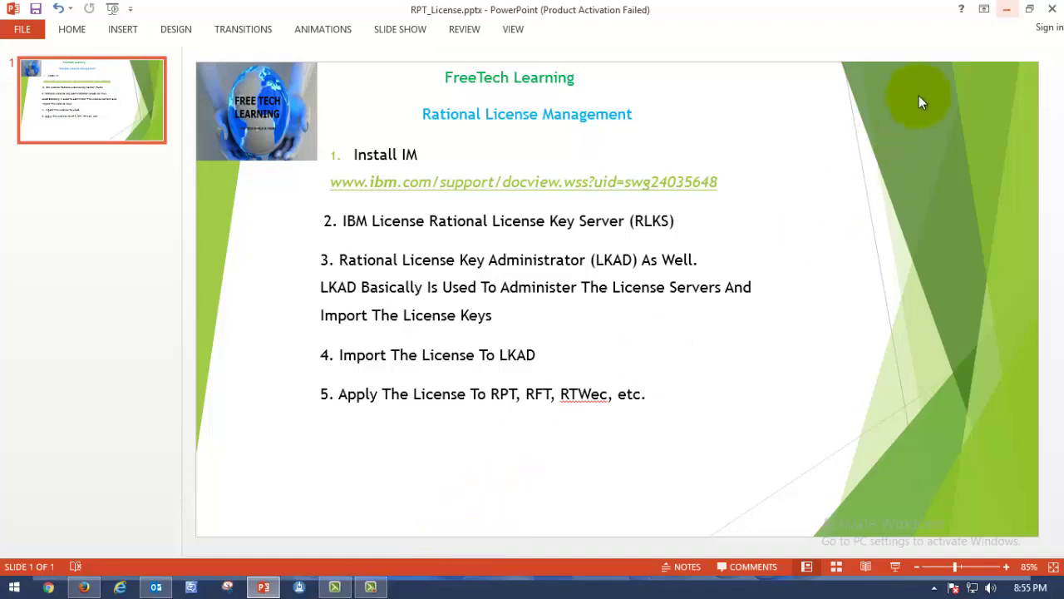
In Firefox, search for 'latest version of rational license key server free download' from the New Tab box
click(1005, 10)
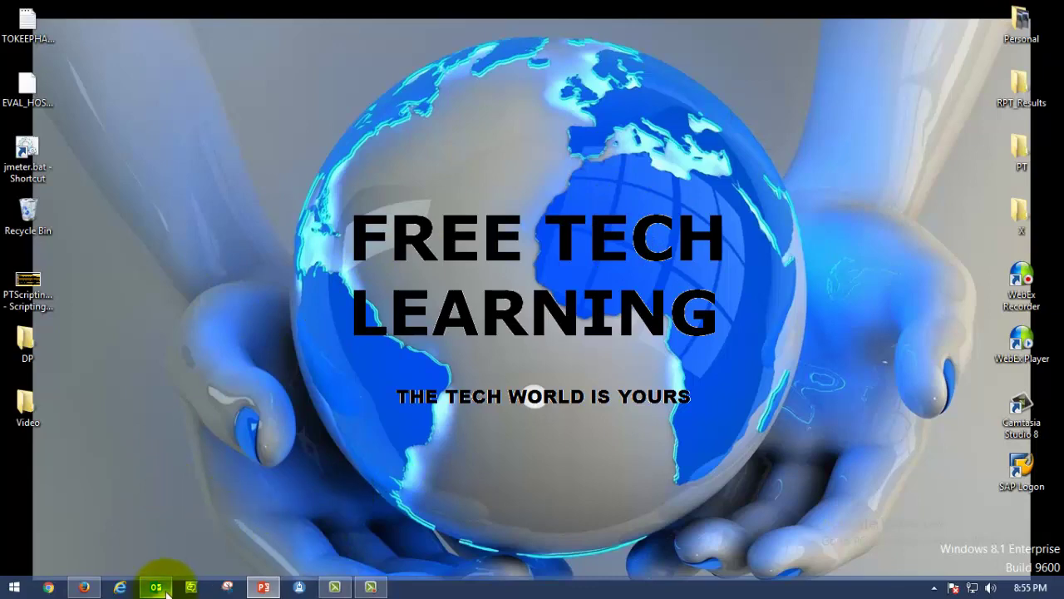
click(84, 585)
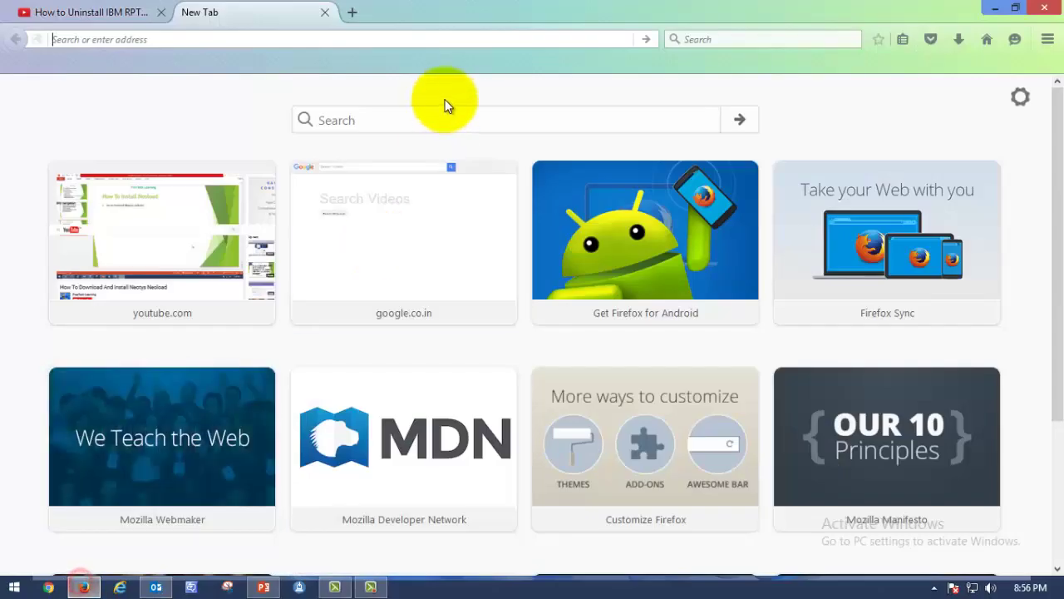
click(390, 120)
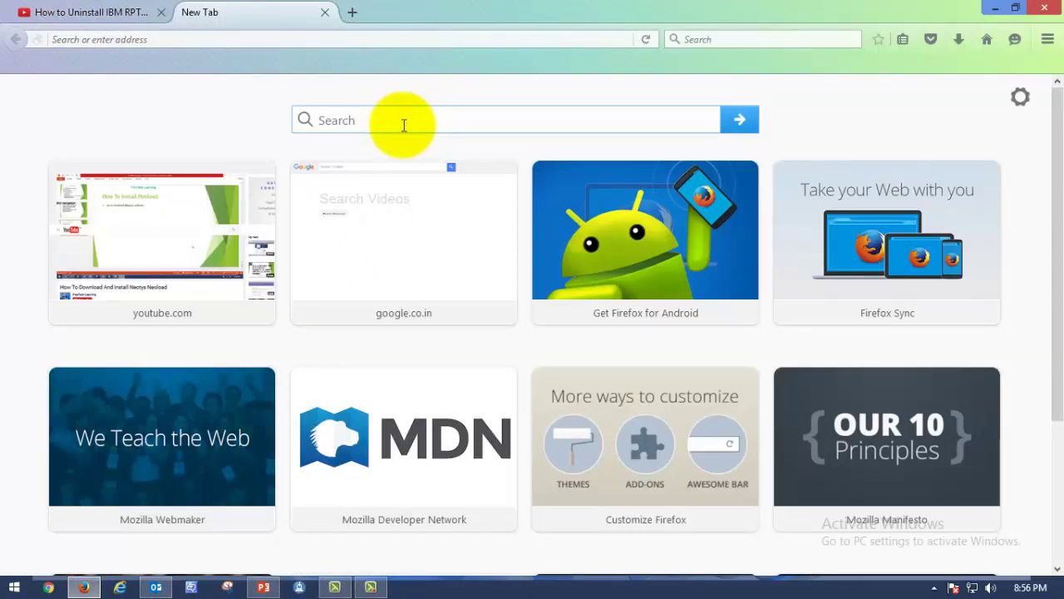
text(latest)
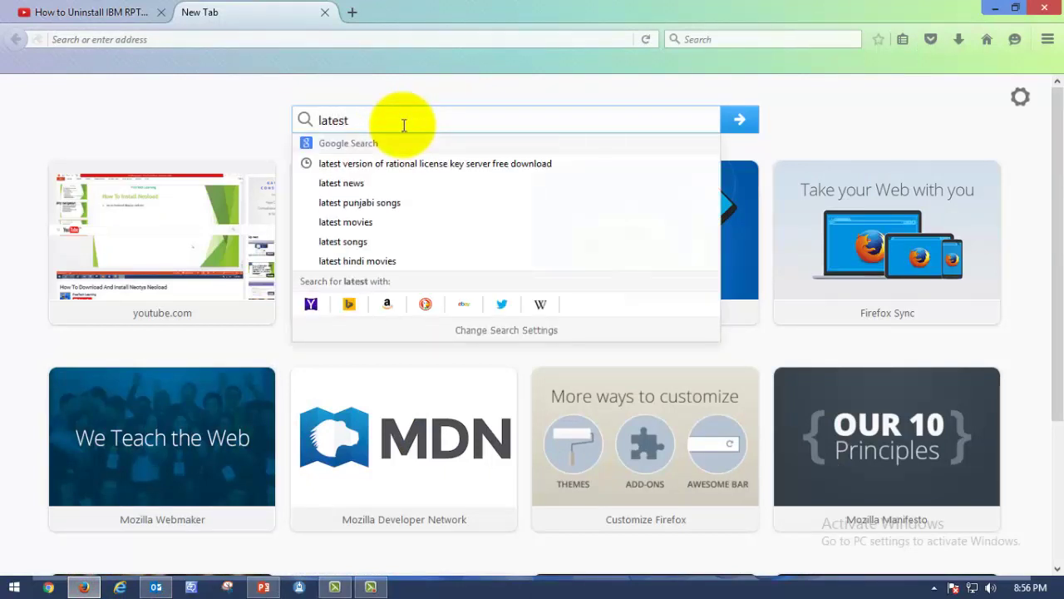
click(441, 166)
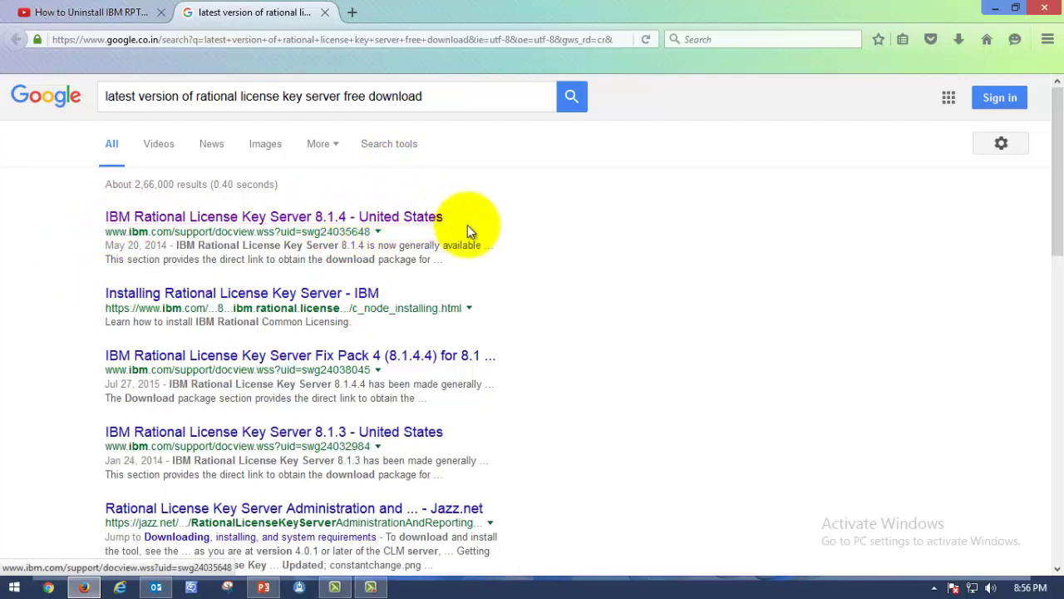
Open the IBM Rational License Key Server 8.1.4 result and highlight its name in the Download table
click(315, 222)
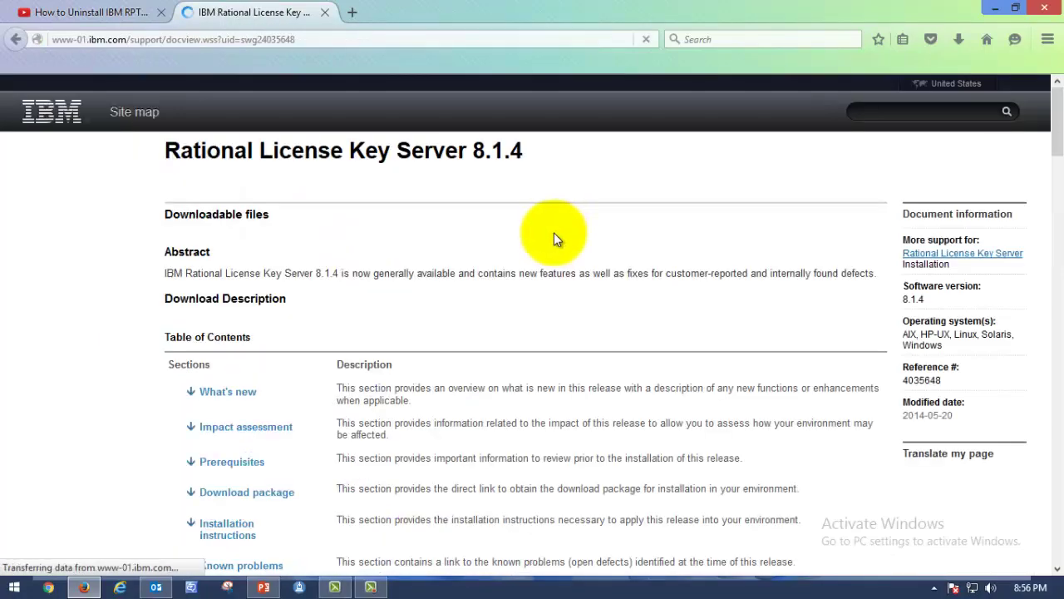
scroll(553, 233, down, 7)
scroll(553, 232, down, 15)
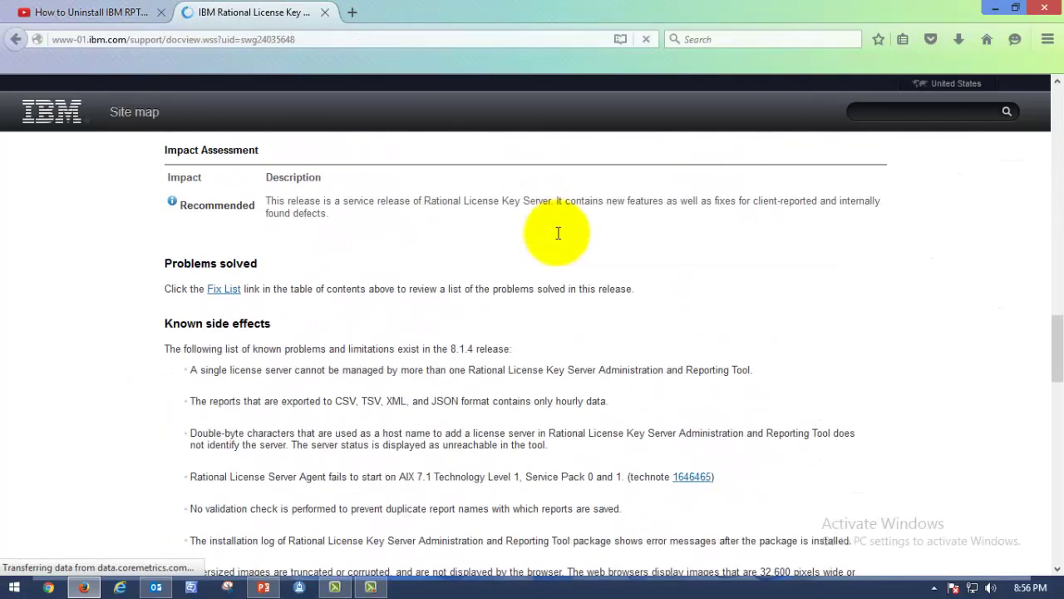
scroll(559, 232, down, 8)
scroll(553, 238, up, 1)
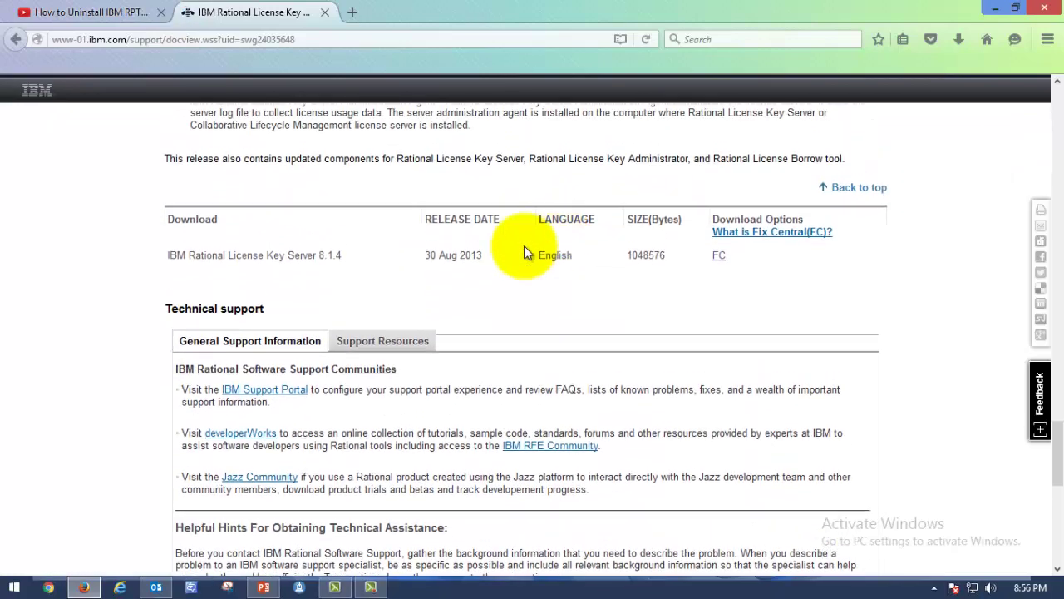
drag(165, 255, 396, 266)
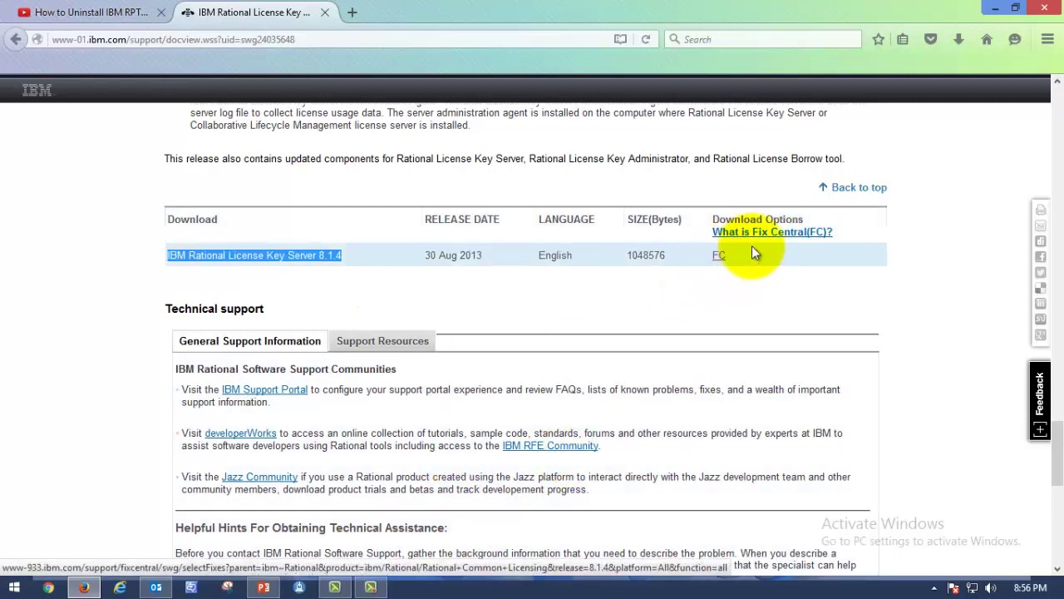
Follow the FC download link to Fix Central's Select fixes list of 51 fixes for Rational Common Licensing 8.1.4
click(718, 258)
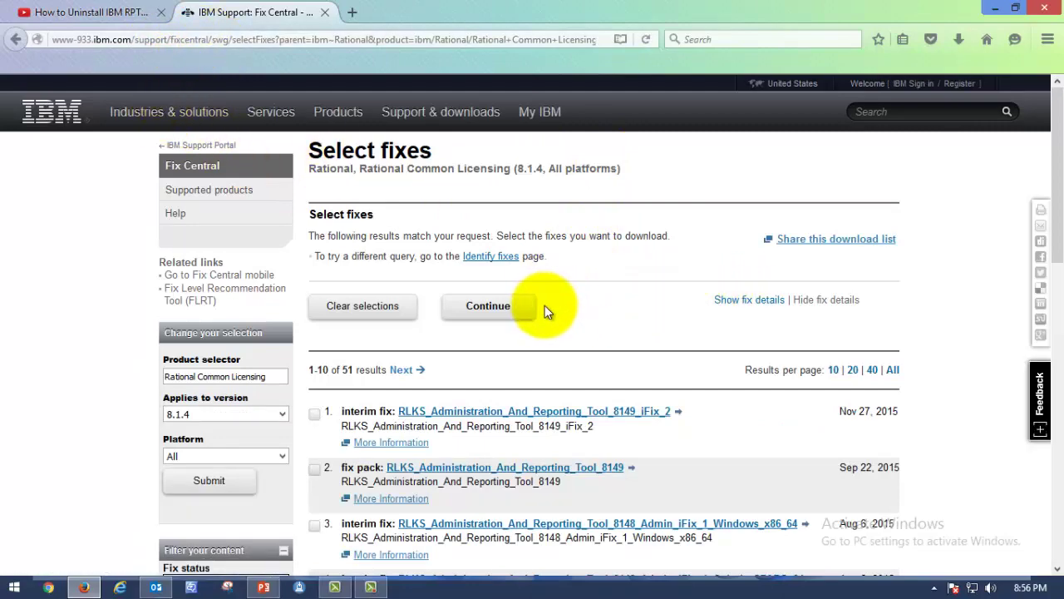
scroll(554, 314, down, 10)
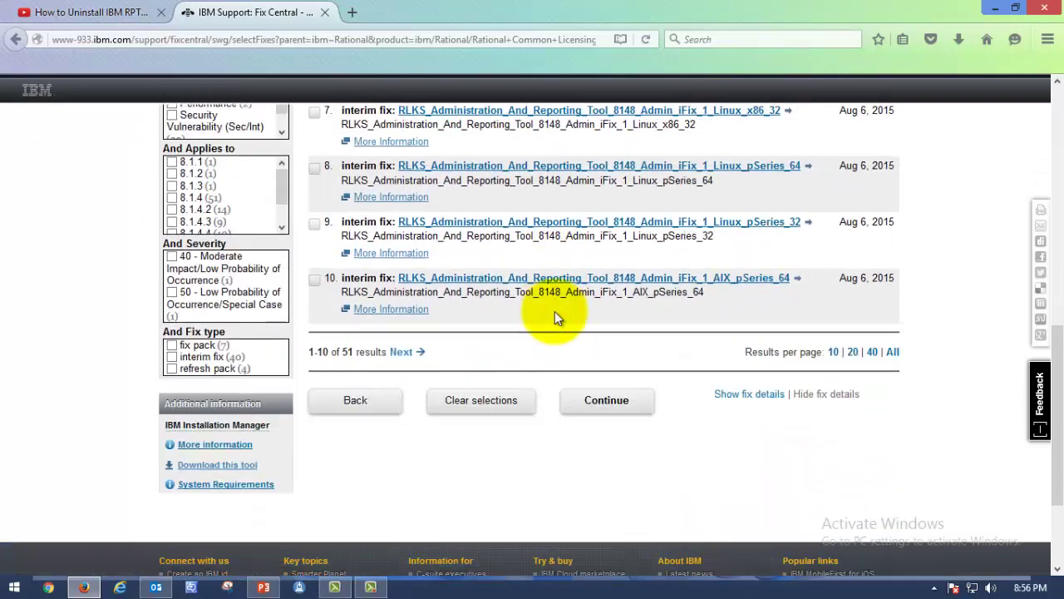
scroll(559, 322, up, 4)
scroll(559, 322, up, 5)
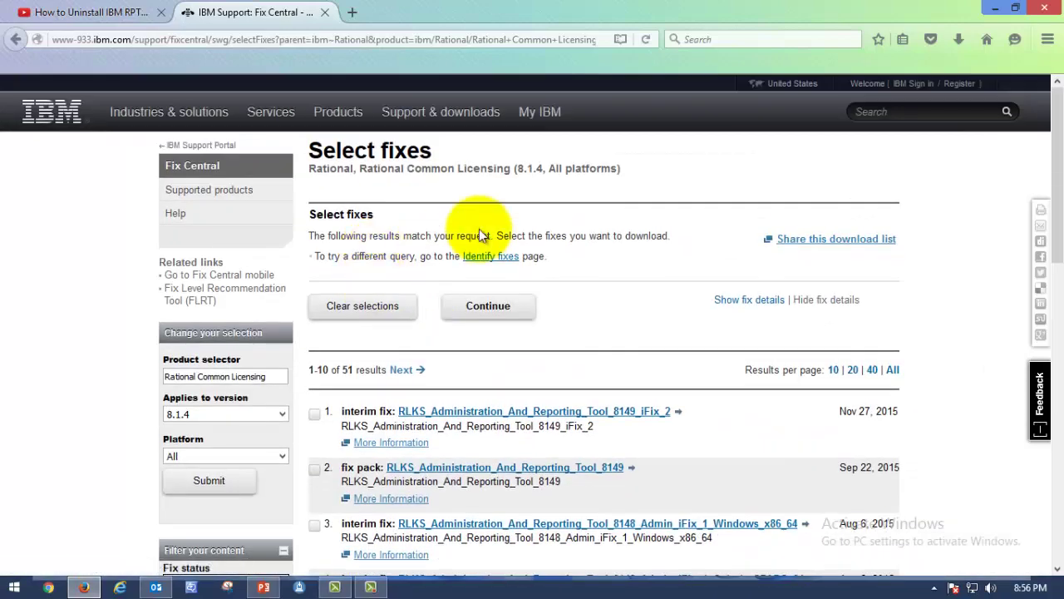
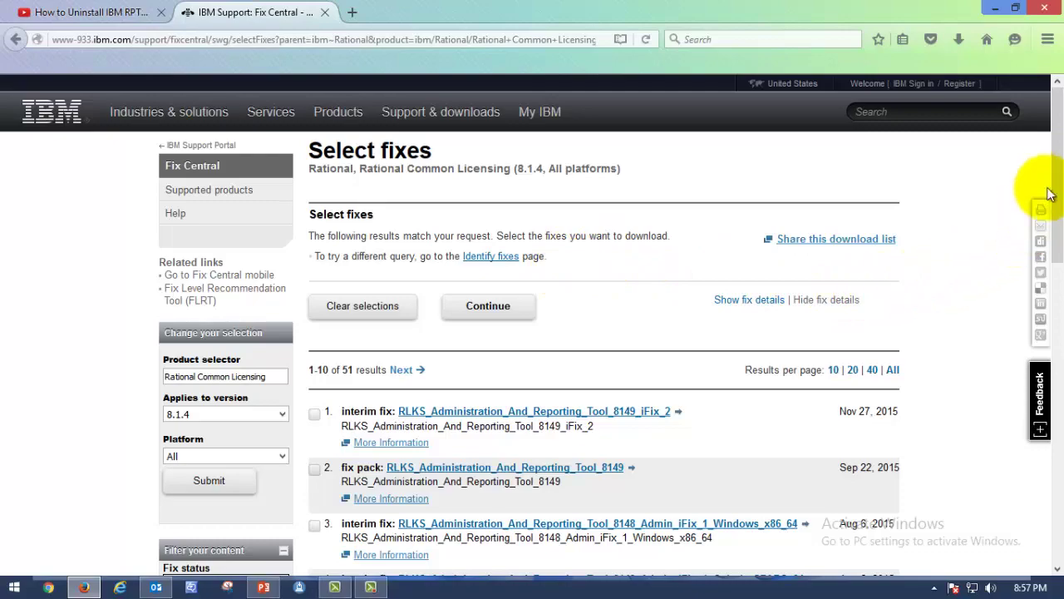
Scroll back to the top of the 51 Rational Common Licensing 8.1.4 fix results
scroll(1041, 226, down, 15)
scroll(1041, 226, up, 8)
scroll(1035, 167, up, 5)
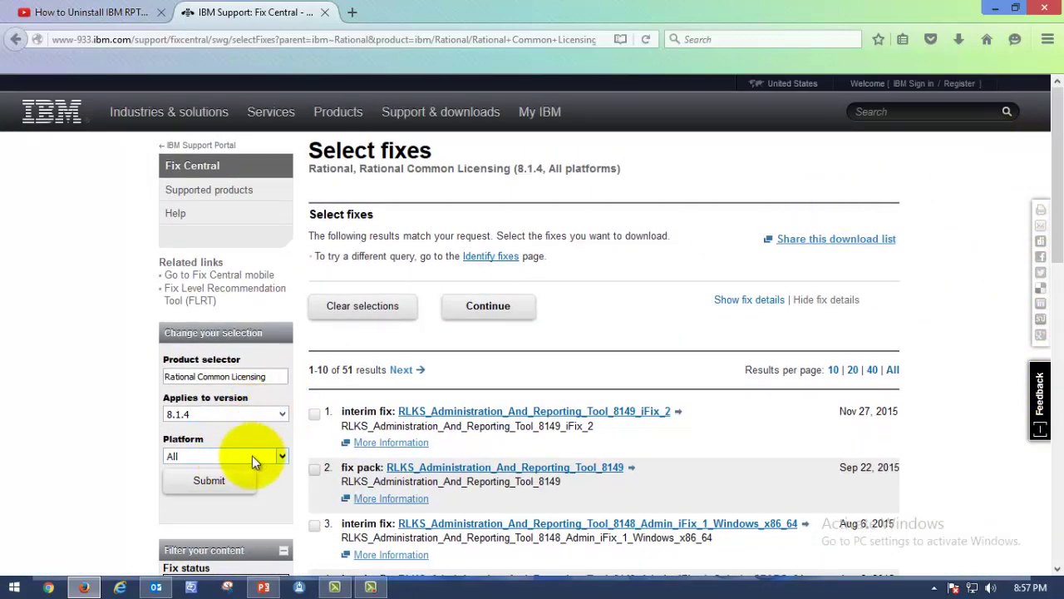
Filter the fix list to the Windows 64-bit, x86 platform and submit
click(282, 457)
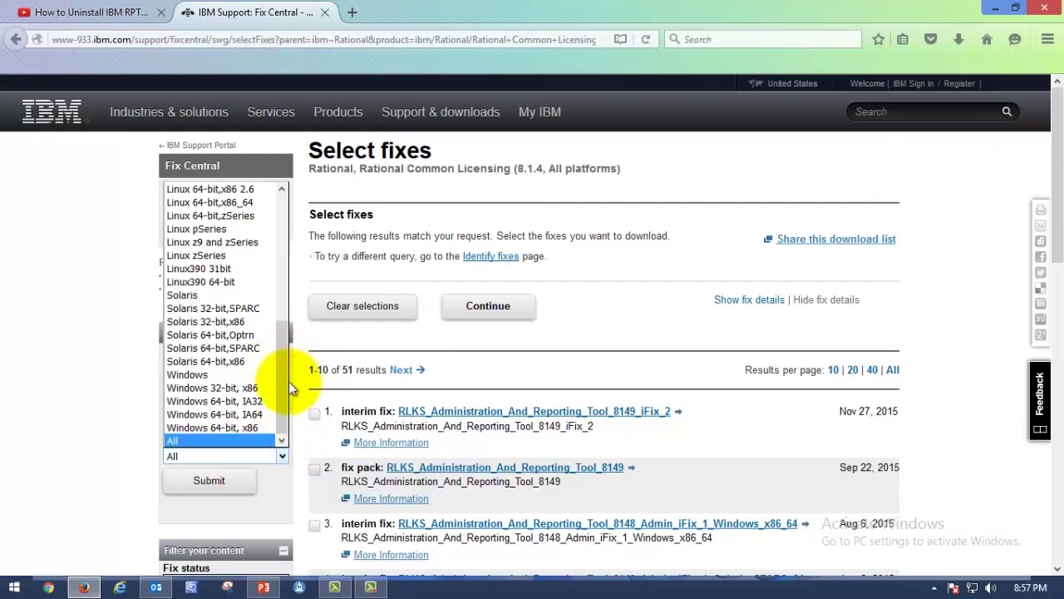
click(249, 429)
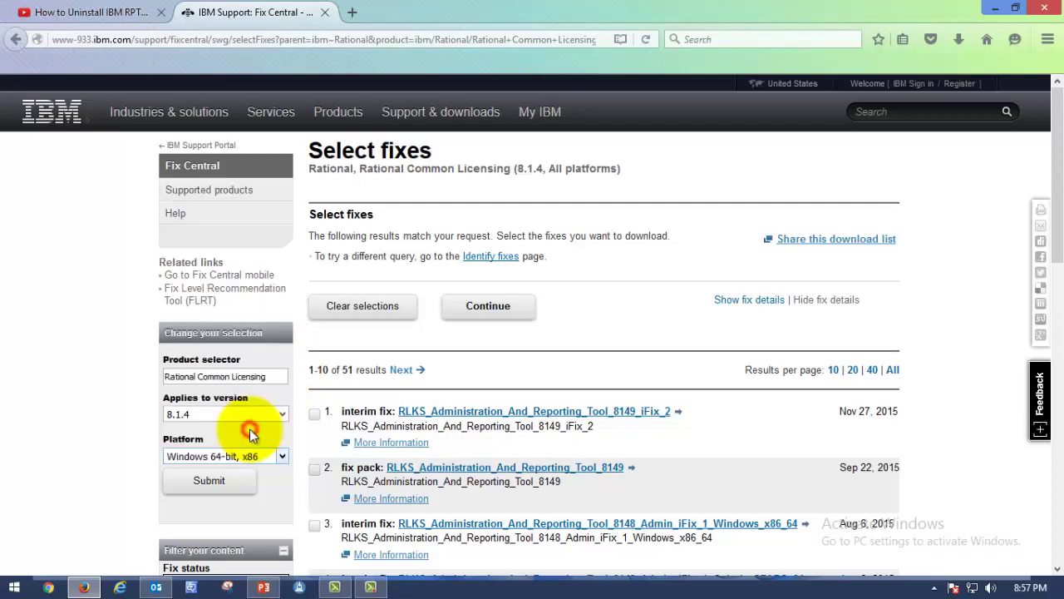
click(222, 483)
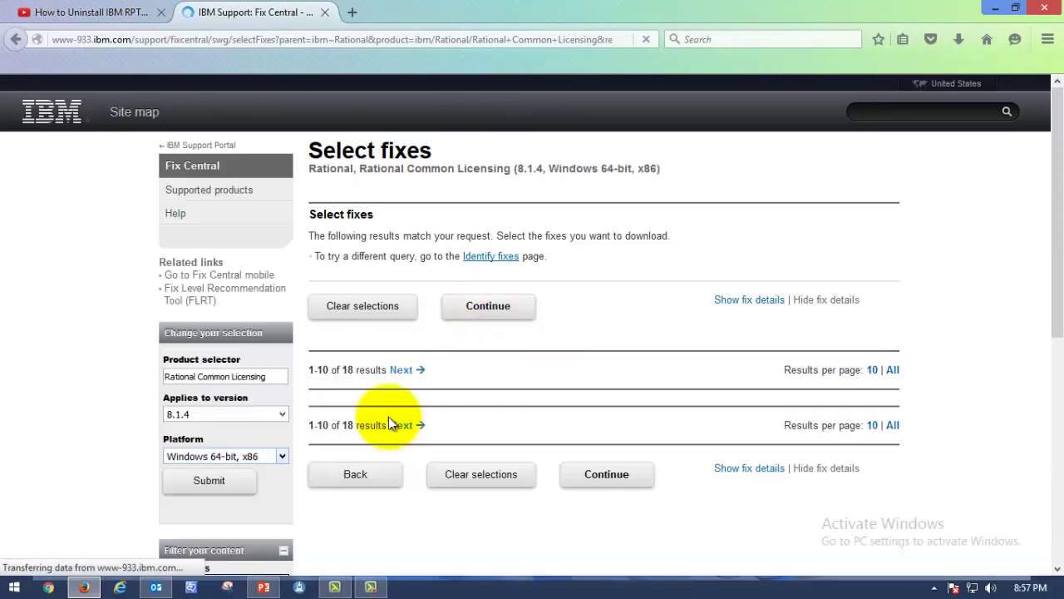
Keep Windows 64-bit, x86, close the stray tab and resubmit to list 18 fixes
click(256, 457)
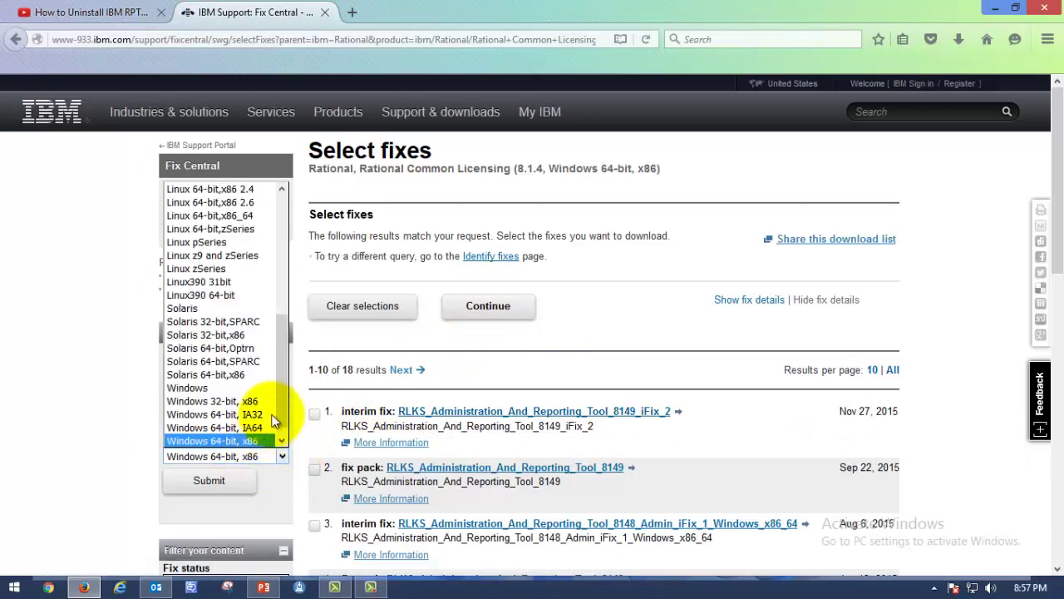
drag(286, 379, 274, 233)
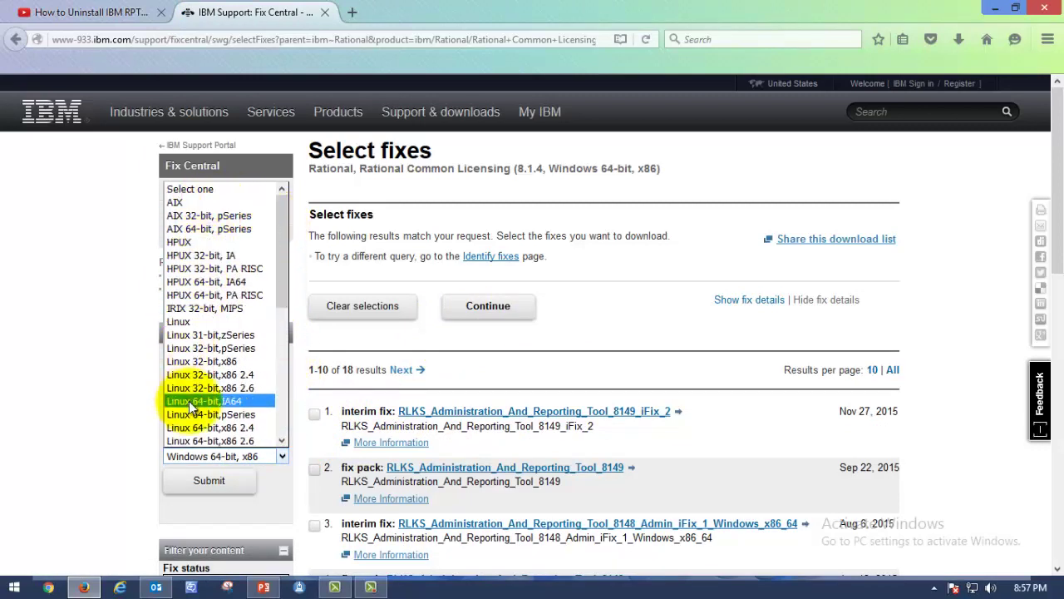
drag(281, 285, 294, 376)
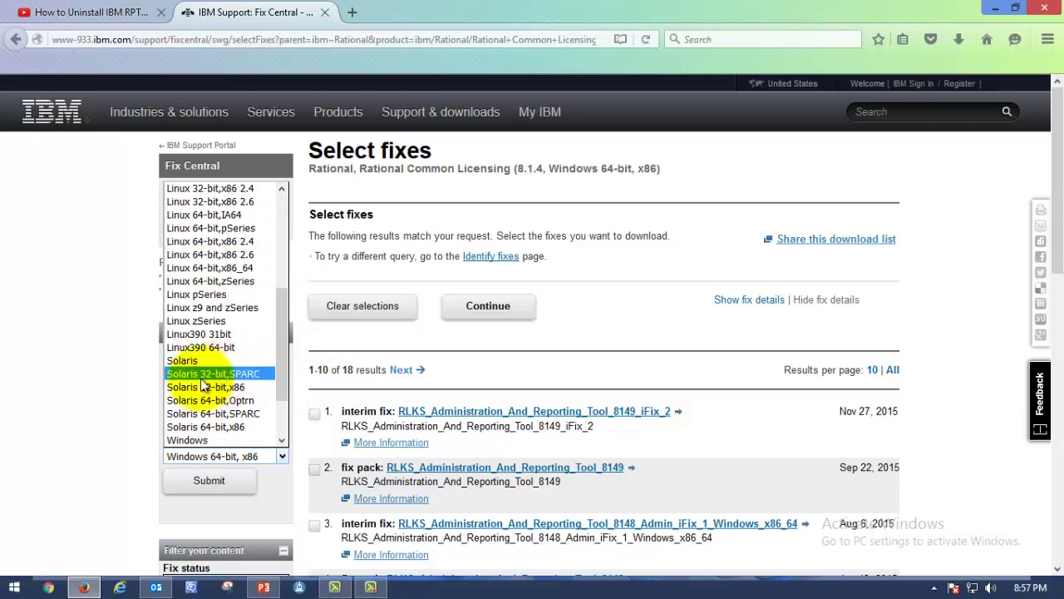
click(590, 315)
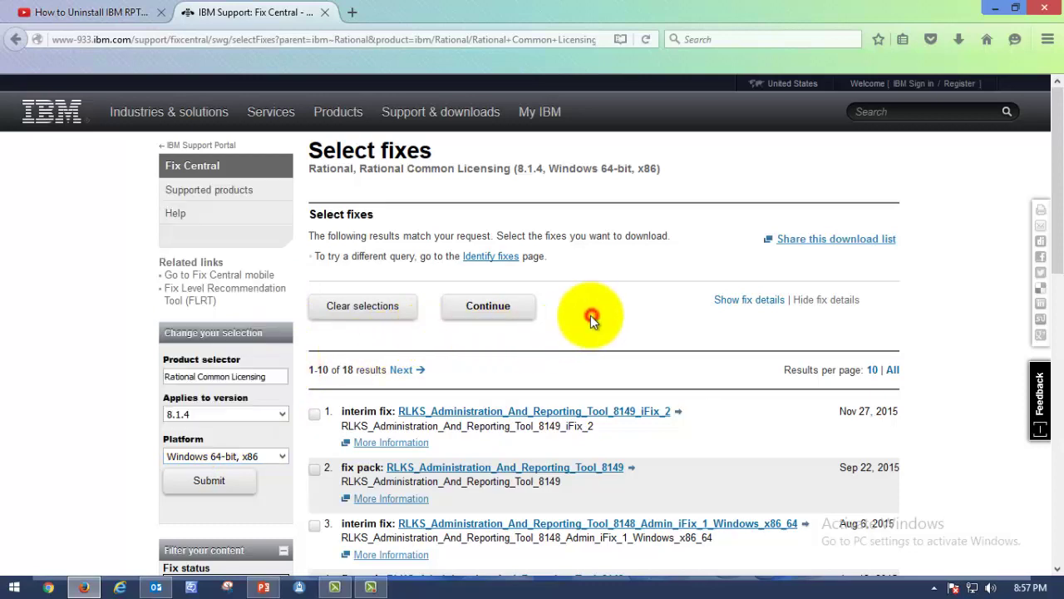
click(280, 457)
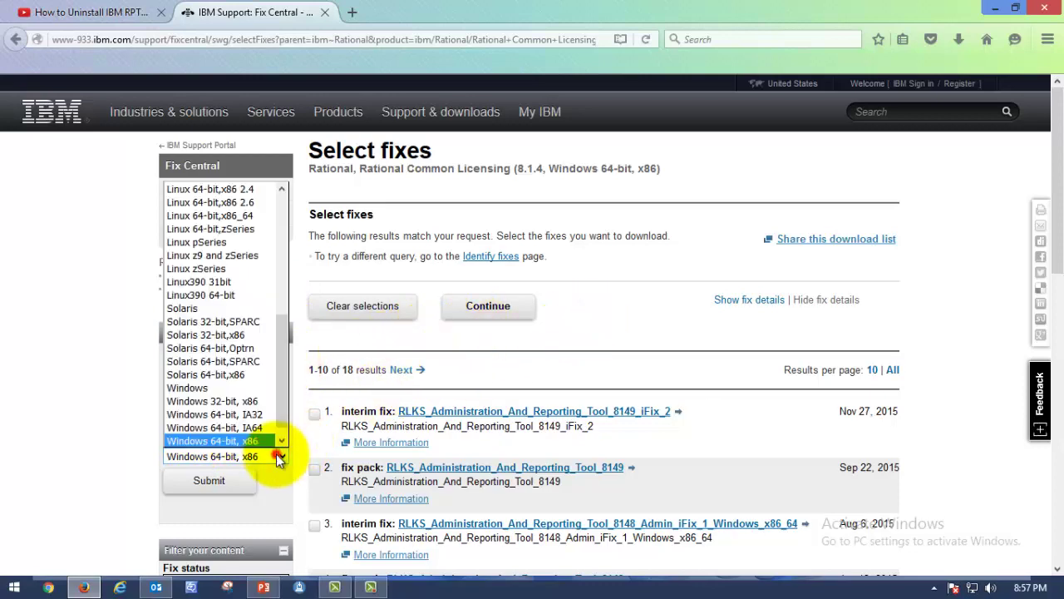
drag(282, 353, 285, 395)
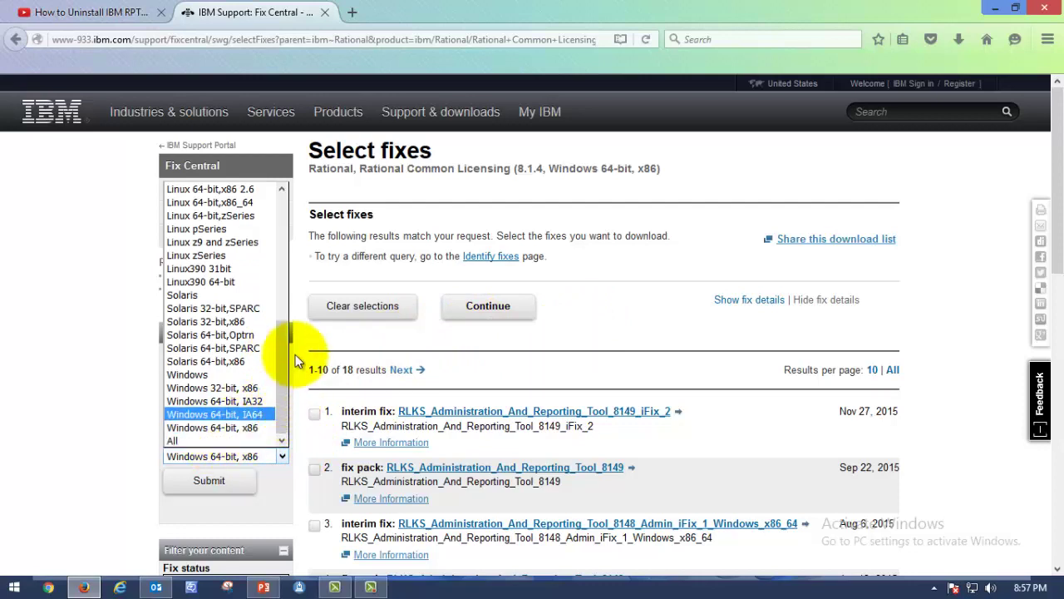
drag(284, 343, 285, 213)
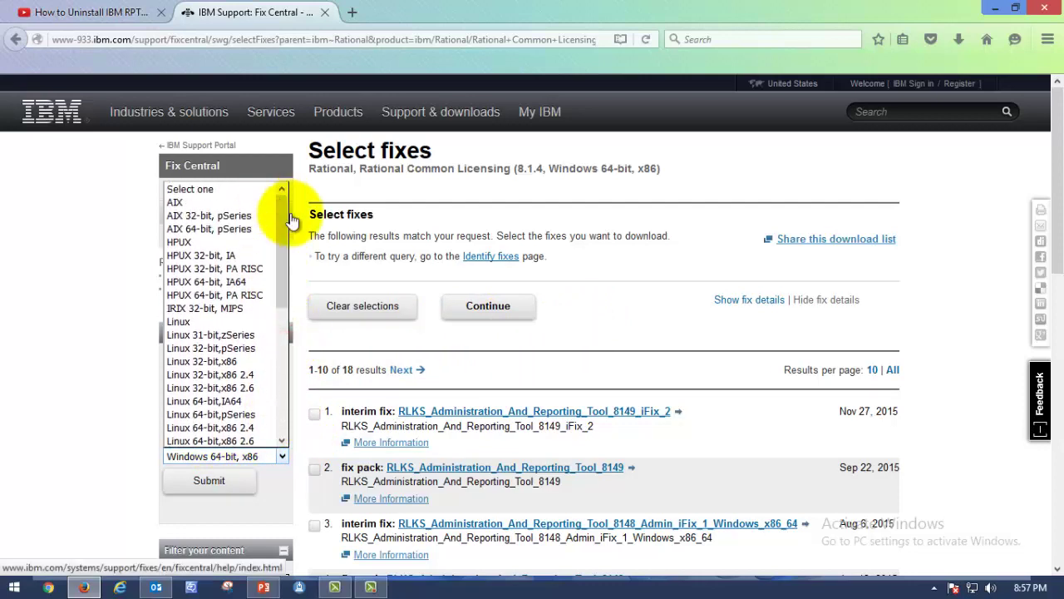
click(289, 219)
click(485, 13)
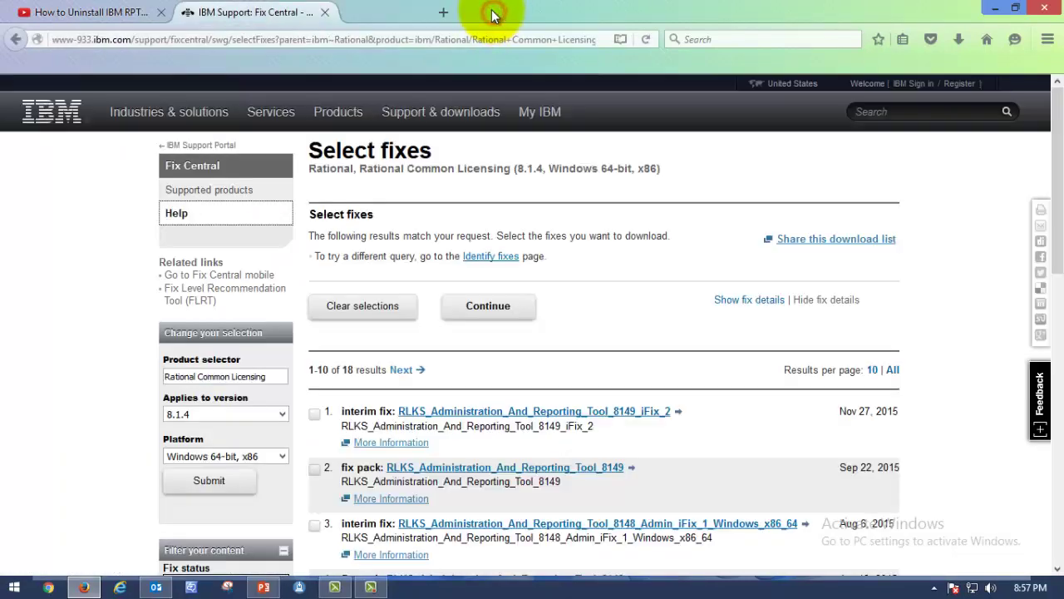
click(235, 476)
scroll(594, 565, down, 3)
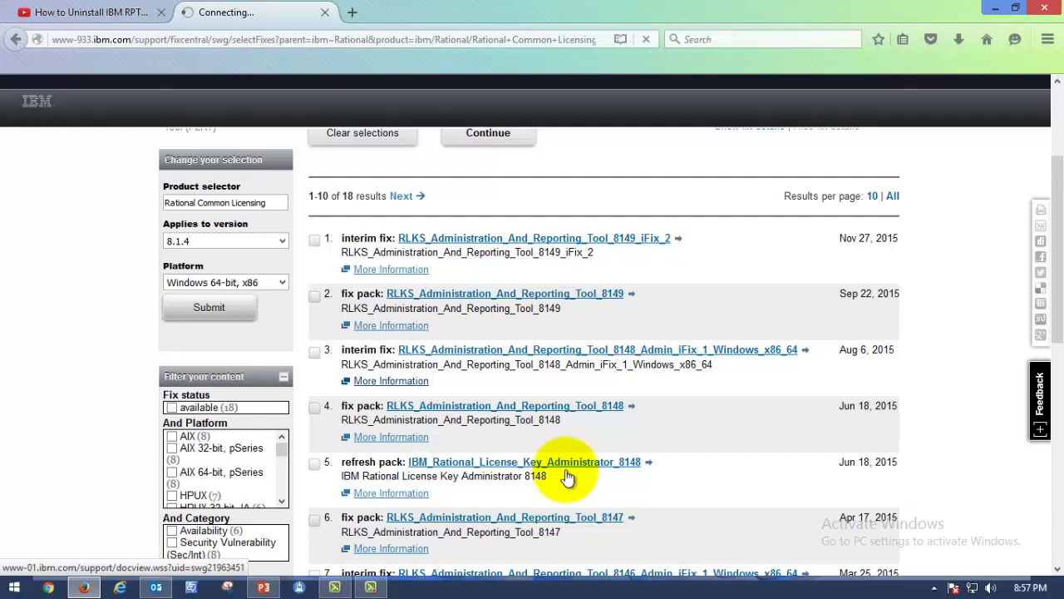
Look over the first page of results, checking the 8149 fix pack's details
scroll(532, 498, down, 5)
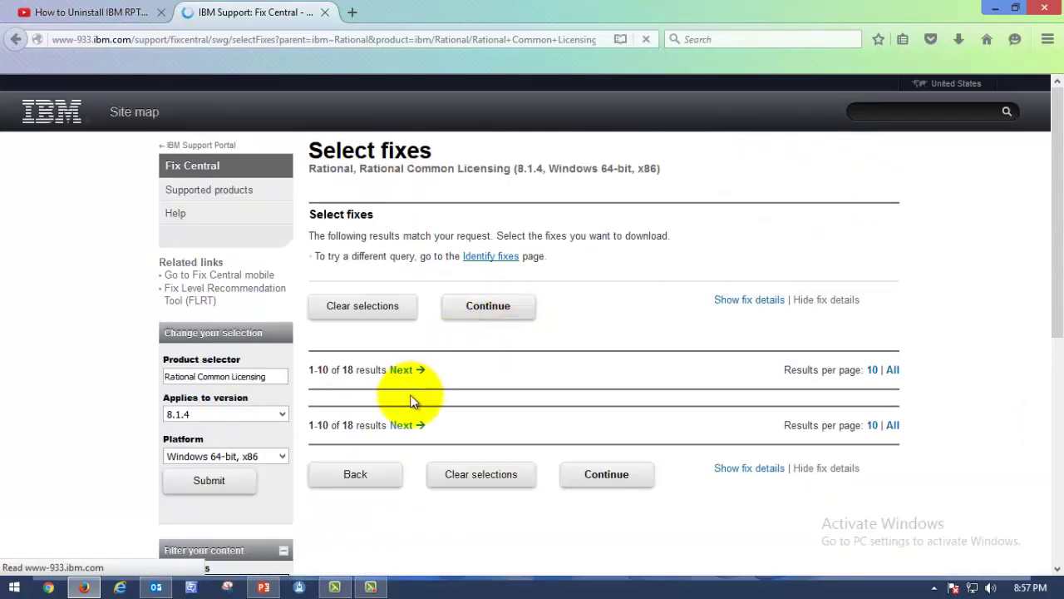
scroll(431, 405, down, 5)
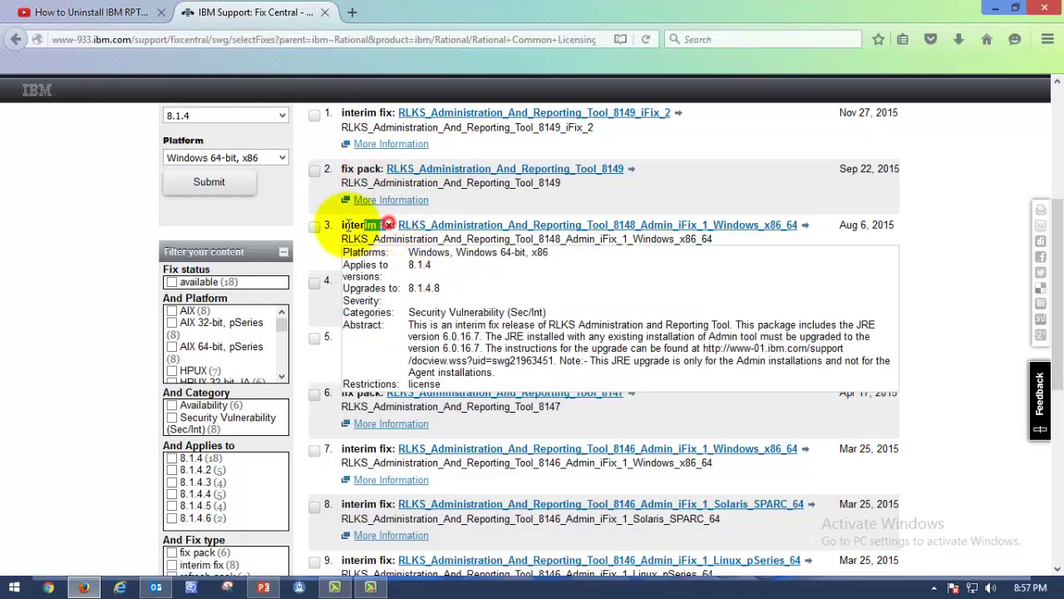
drag(387, 226, 341, 226)
drag(376, 169, 337, 169)
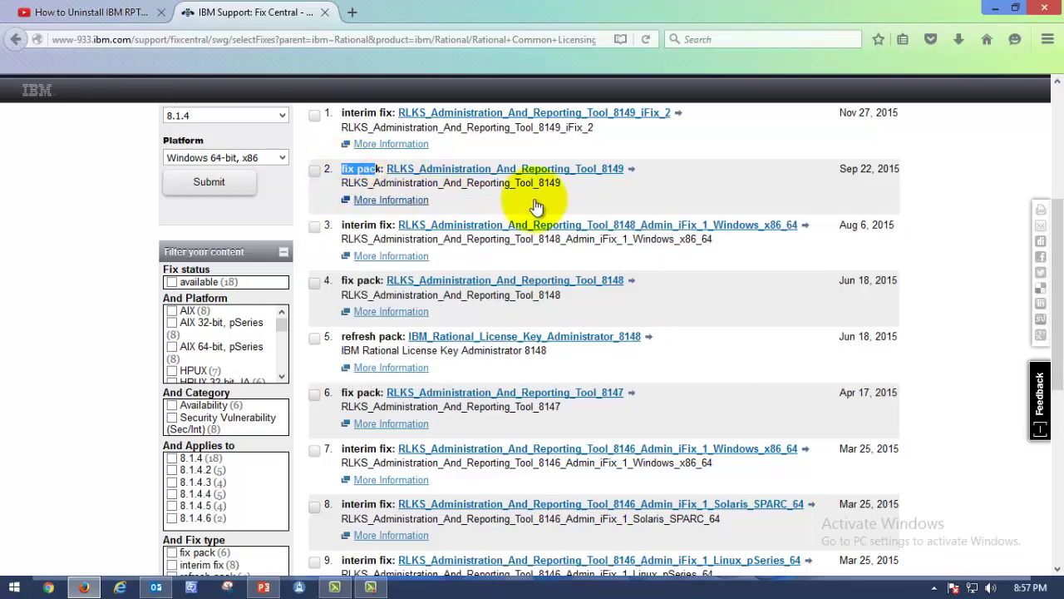
click(535, 204)
click(798, 9)
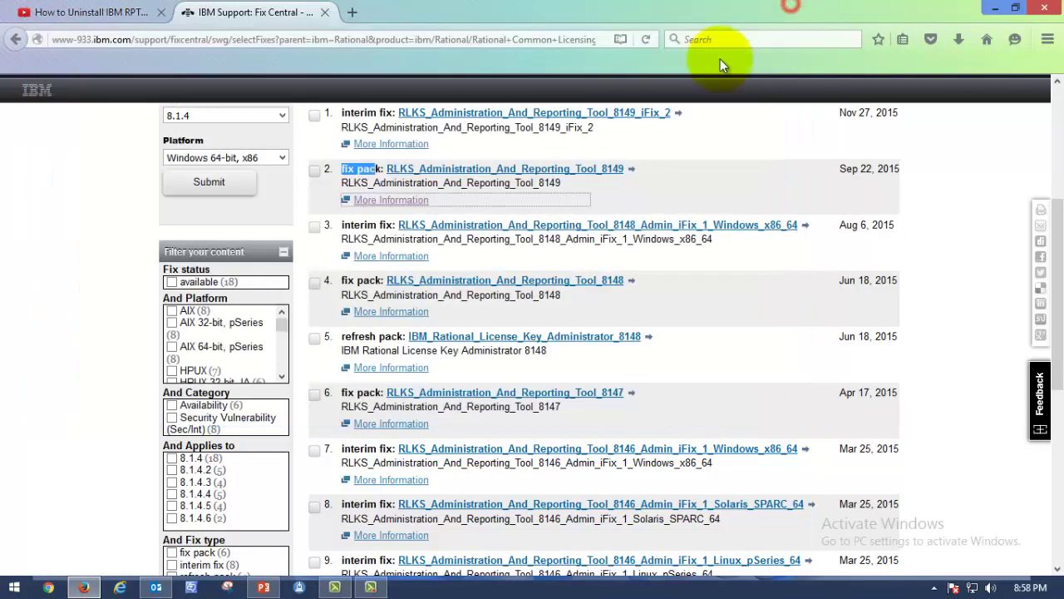
scroll(457, 299, down, 3)
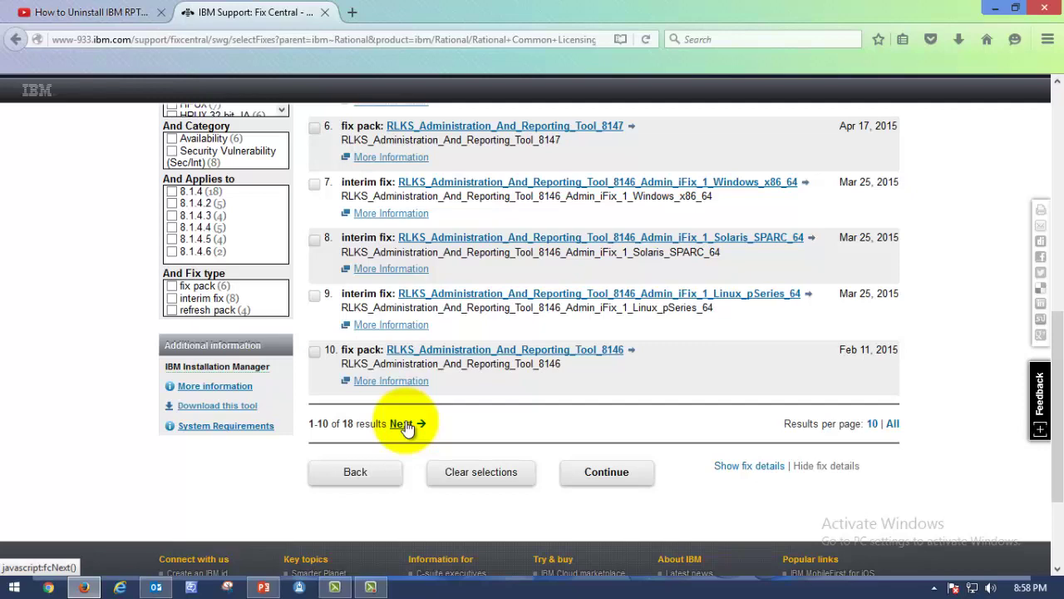
Show results 11–18 and locate the IBM_Rational_License_Key_Server_814 refresh pack
click(403, 424)
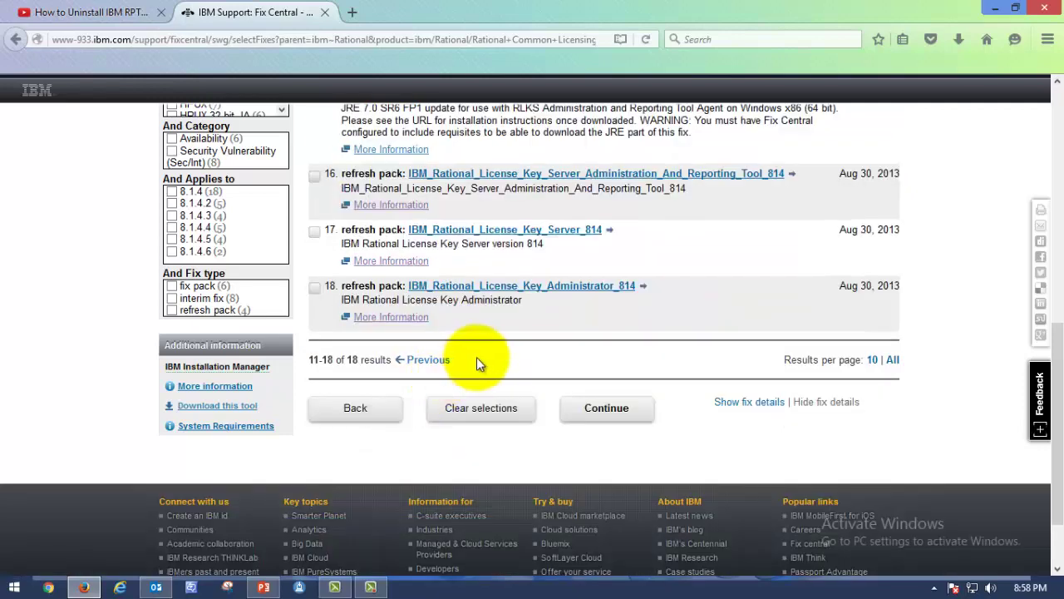
scroll(382, 279, up, 2)
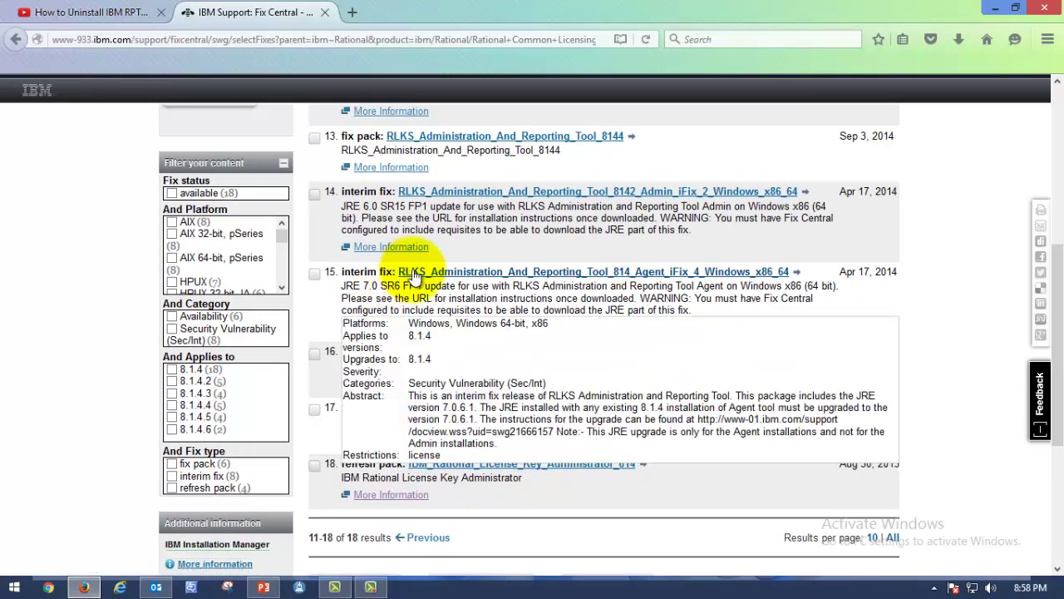
scroll(418, 279, up, 3)
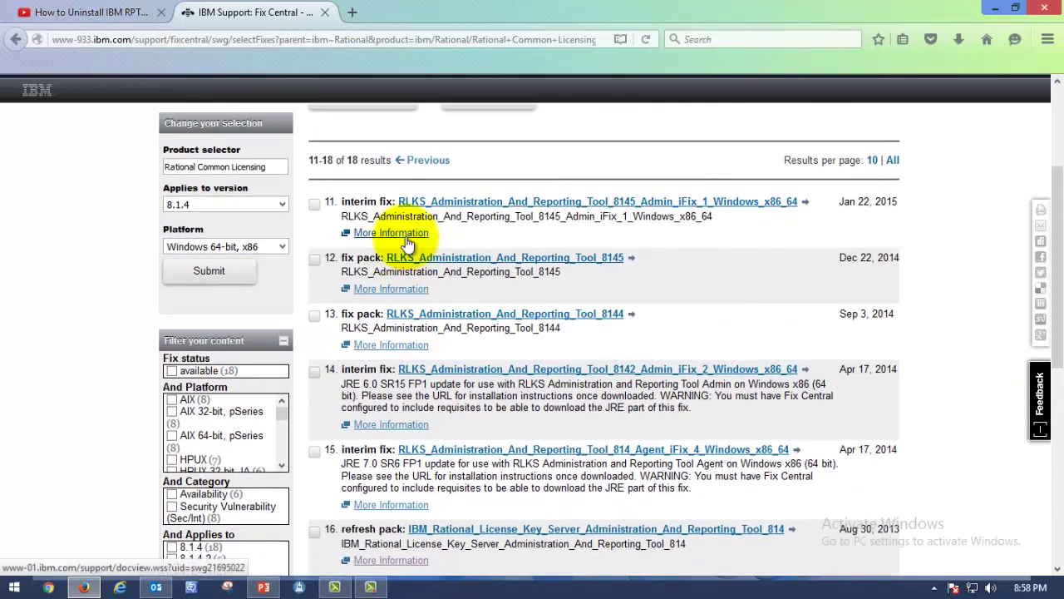
scroll(408, 244, down, 3)
mouse_move(374, 494)
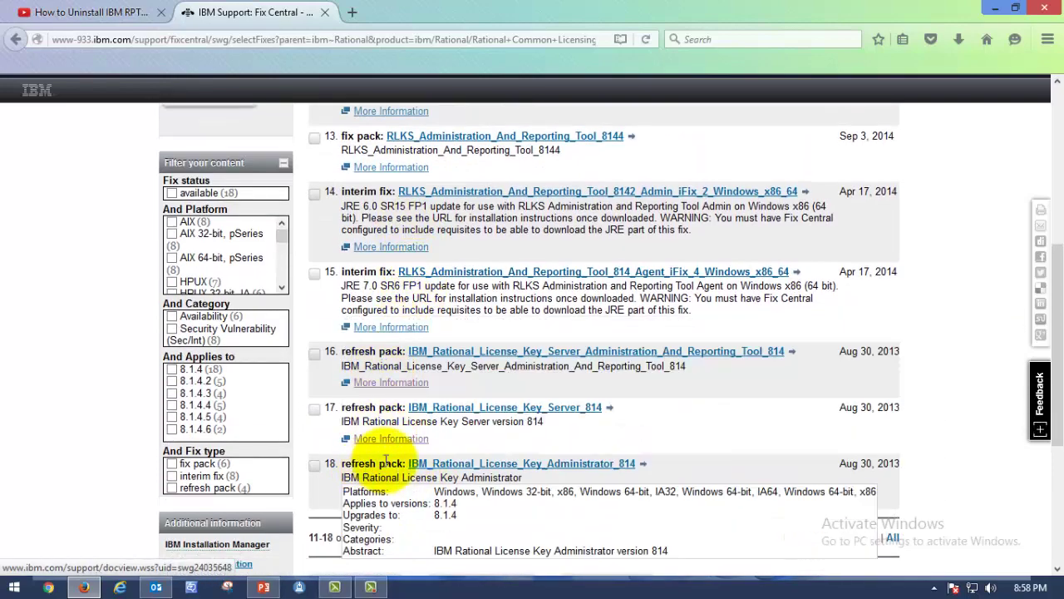
drag(331, 463, 404, 464)
scroll(546, 391, down, 3)
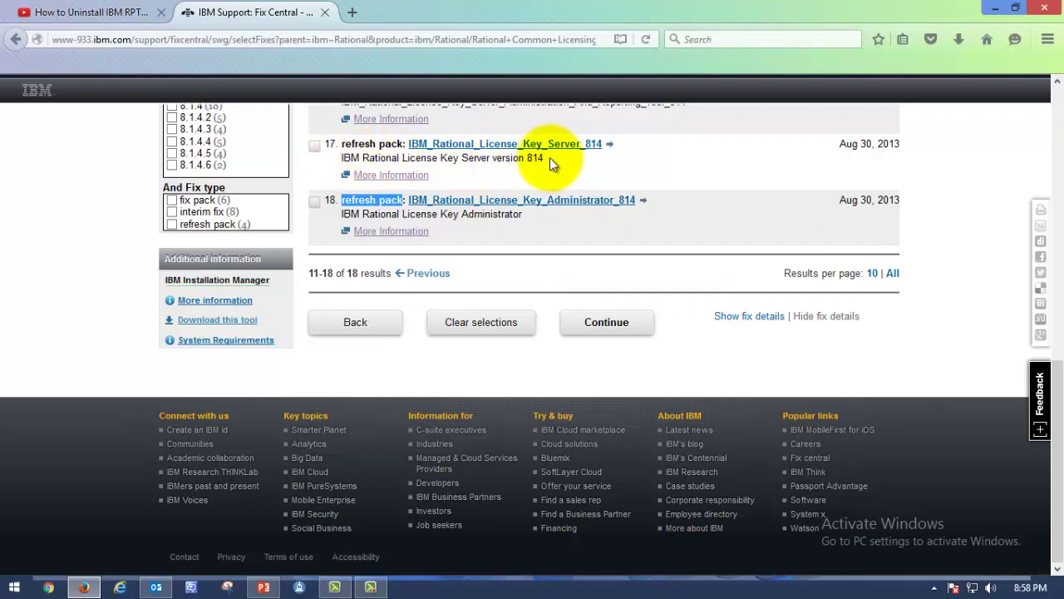
drag(550, 157, 348, 163)
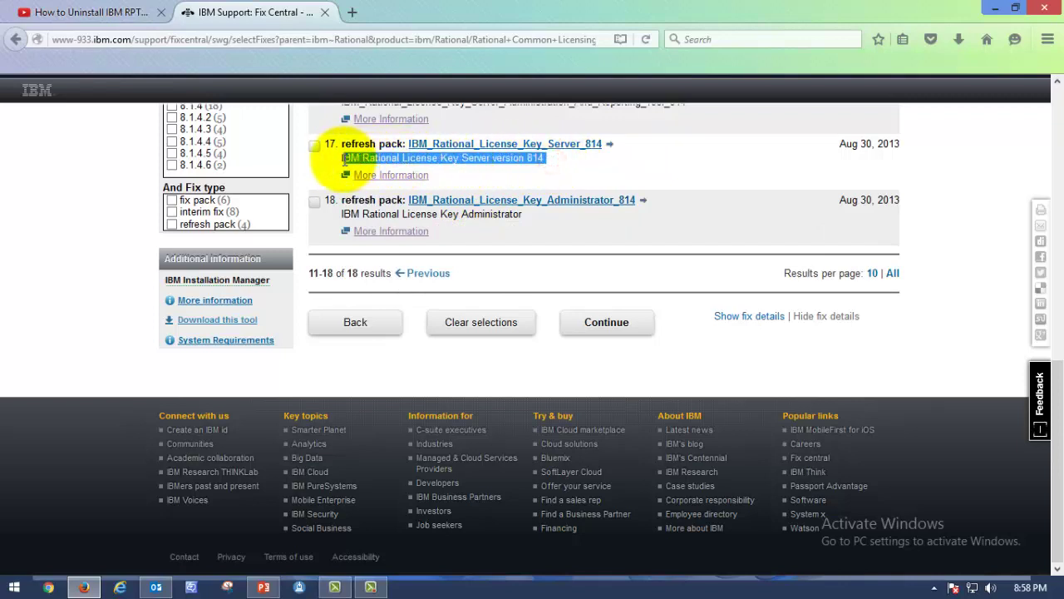
Review the RPT_License slide's LKAD, RLKS and Install IM license steps
click(263, 587)
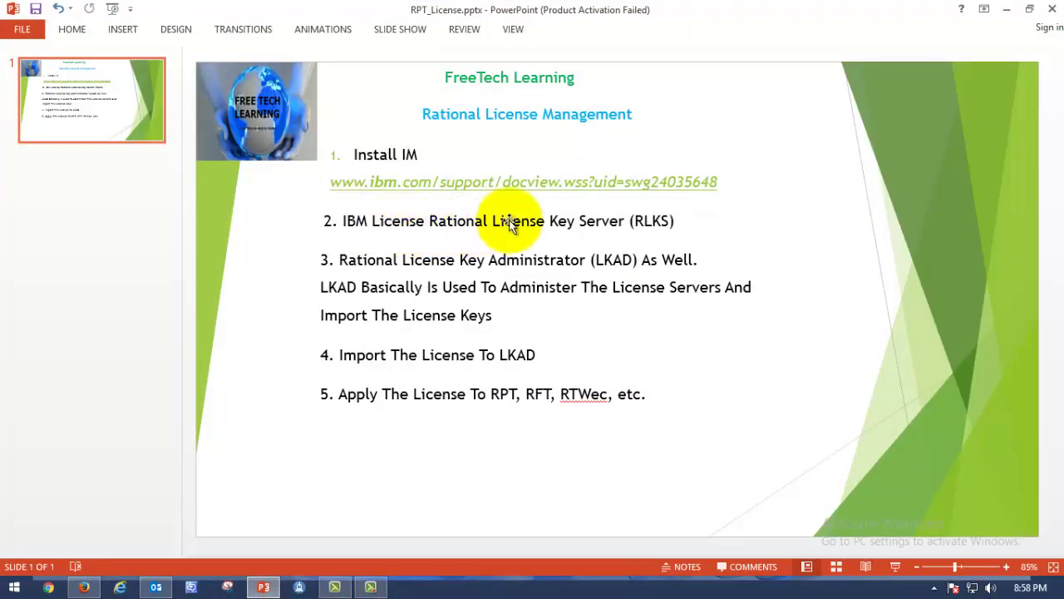
click(475, 285)
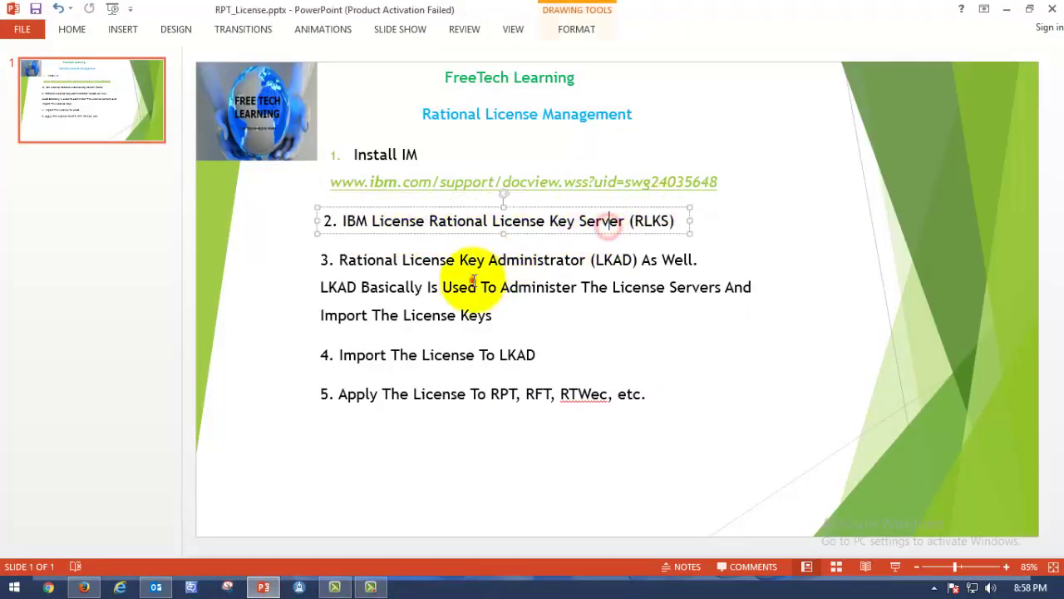
drag(699, 259, 325, 254)
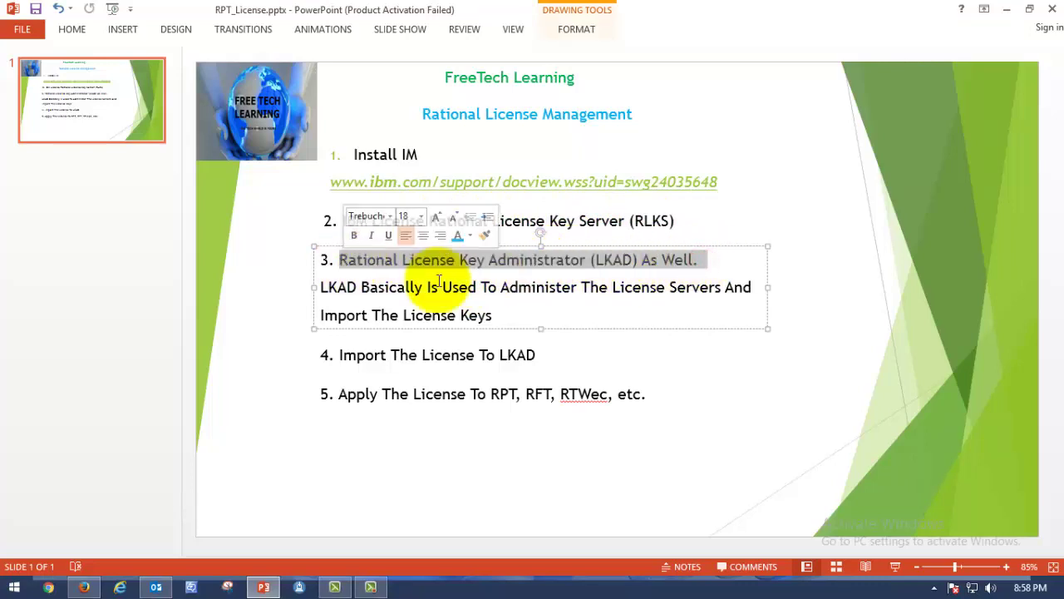
click(601, 281)
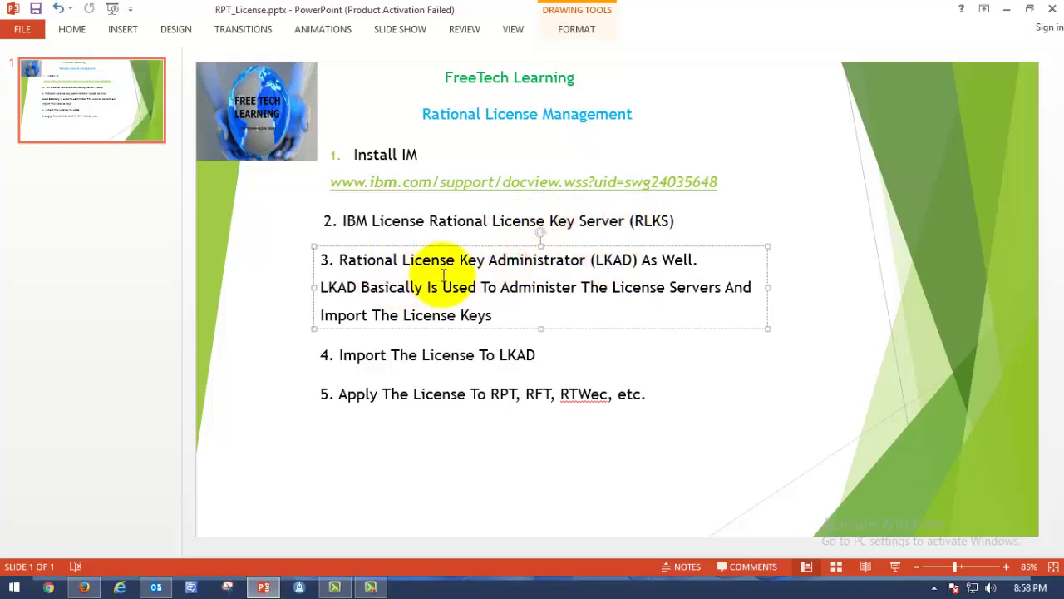
click(520, 264)
click(536, 221)
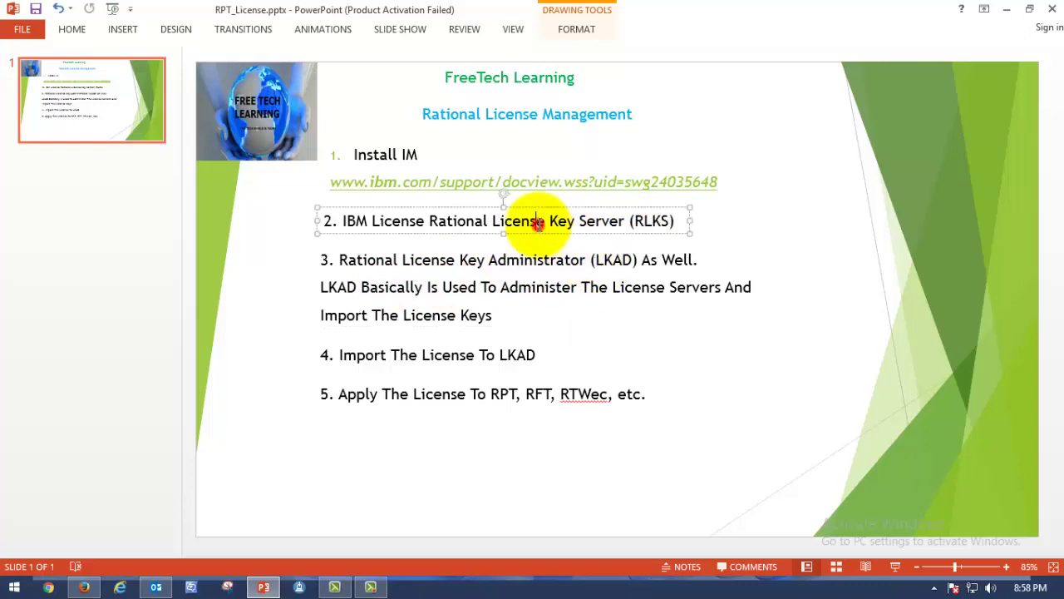
click(440, 182)
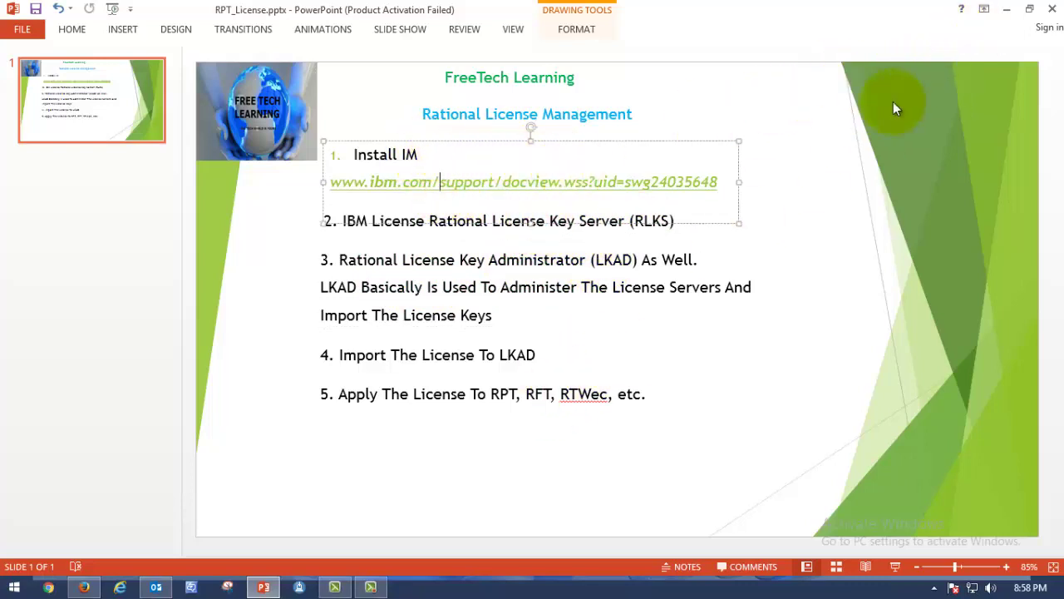
Back in Firefox, open the IBM_Rational_License_Key_Server_814 refresh pack from result 17
click(1004, 10)
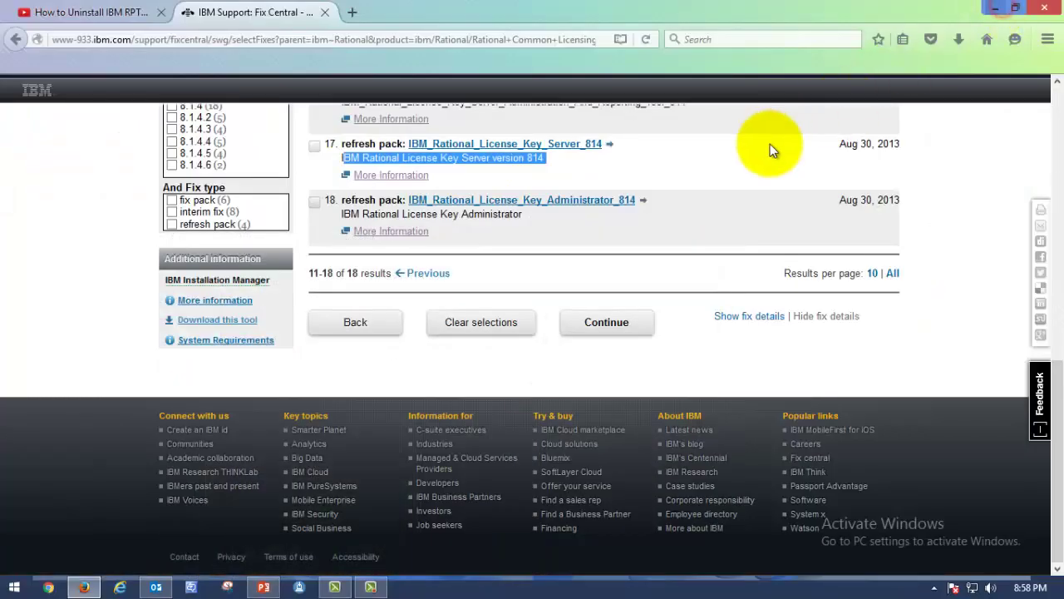
scroll(662, 414, up, 3)
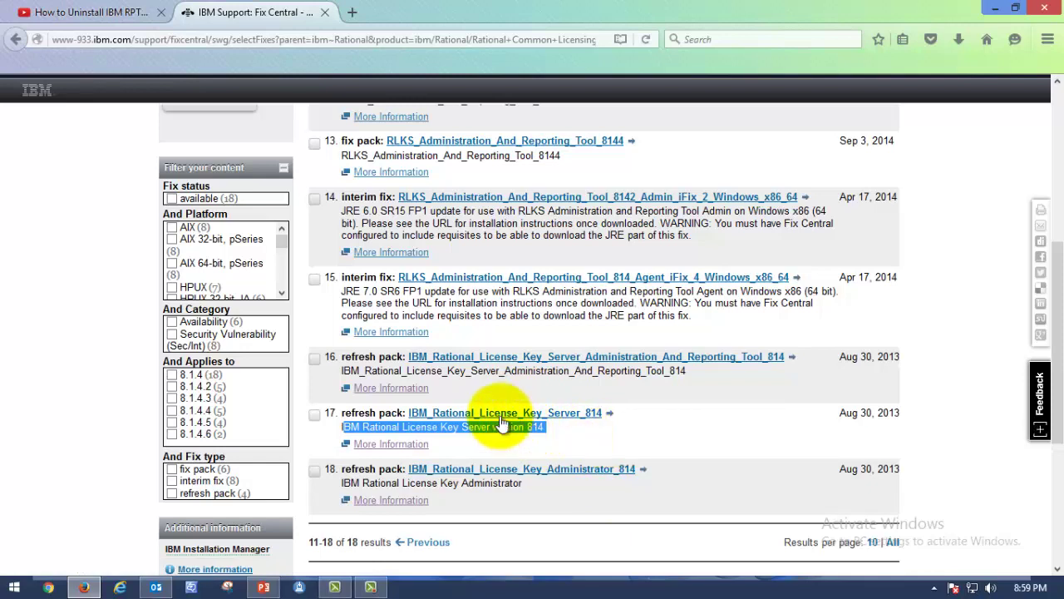
mouse_move(483, 419)
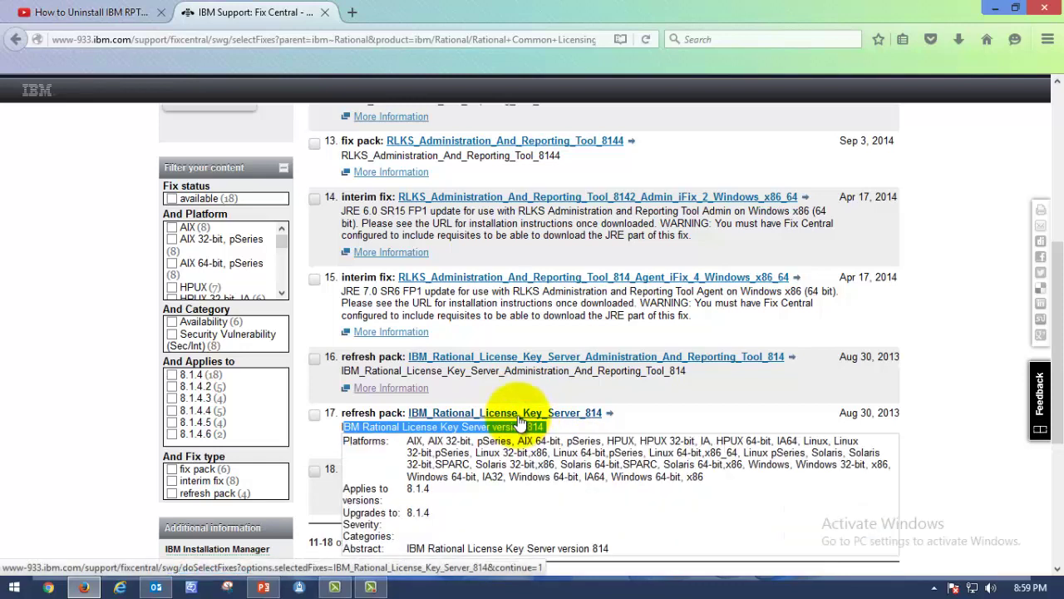
click(519, 414)
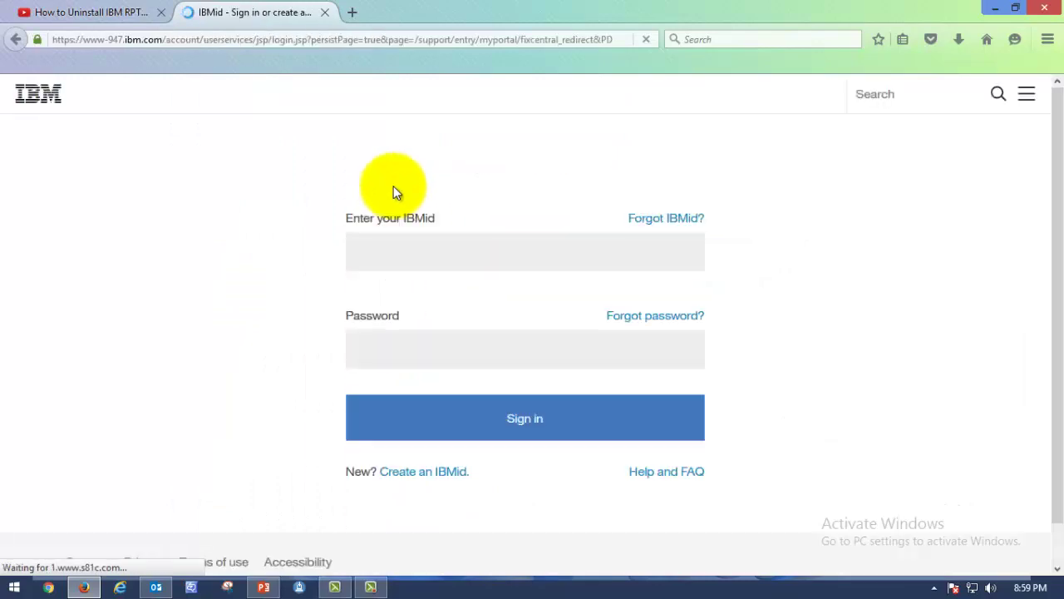
Sign in with the IBMid e-mail and account password, never saving the password in Firefox
click(406, 251)
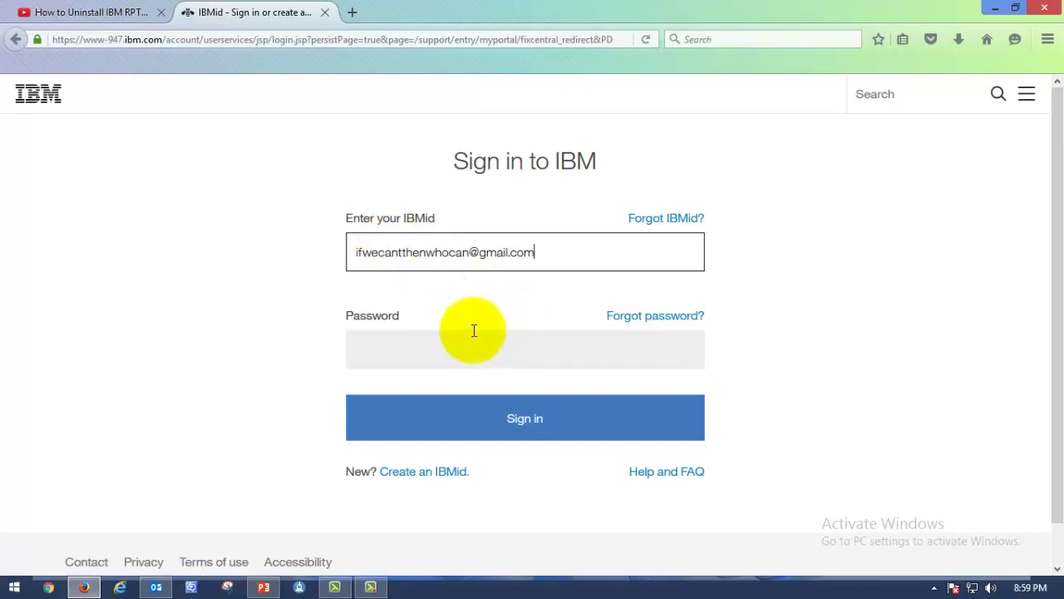
click(446, 360)
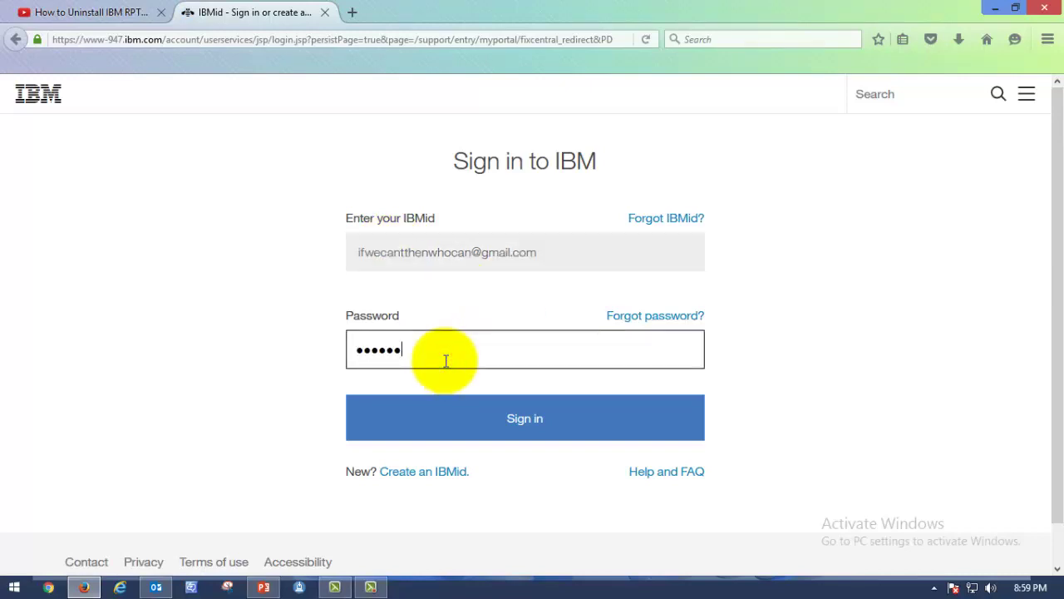
click(494, 417)
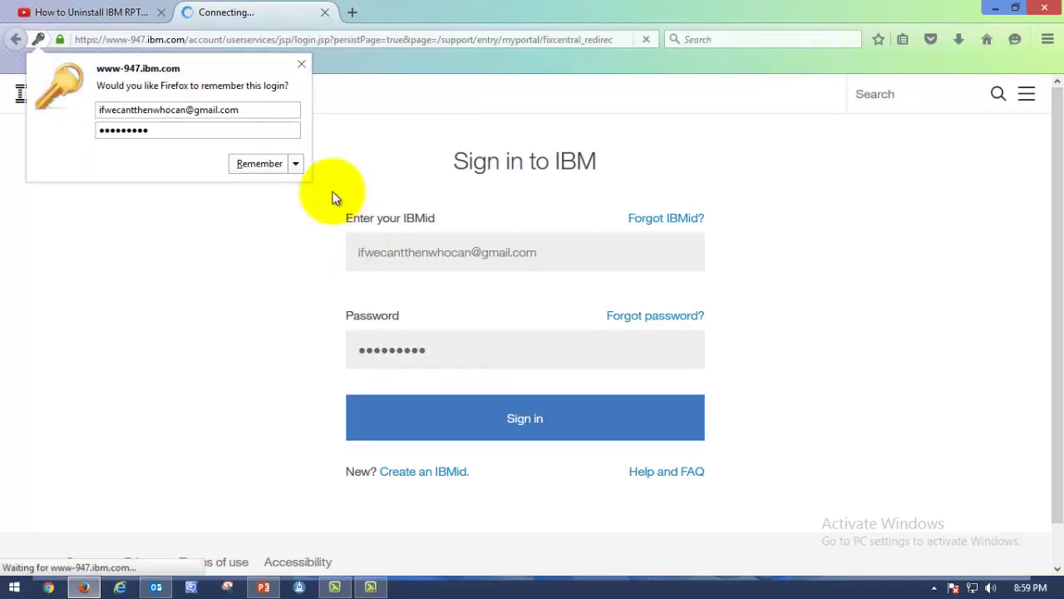
click(297, 163)
click(312, 184)
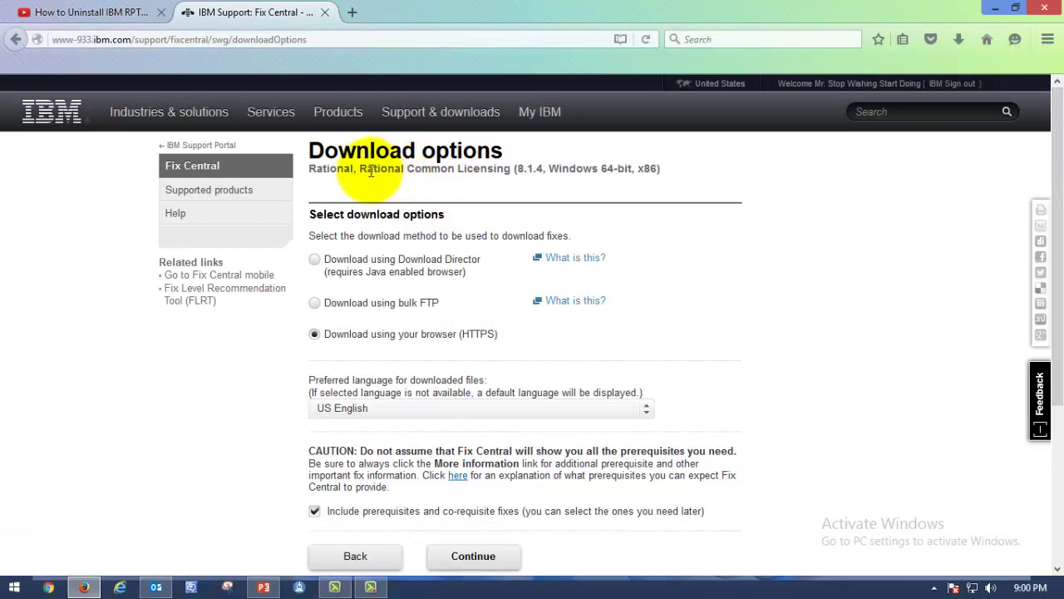
Review the Rational Common Licensing 8.1.4 Download options page
drag(362, 169, 608, 170)
click(583, 190)
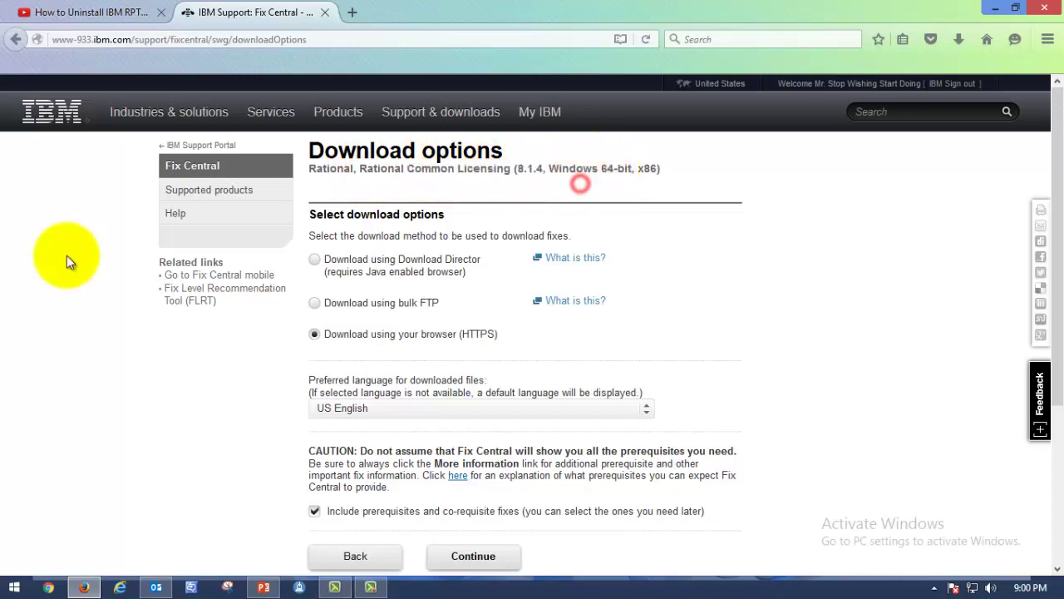
drag(680, 164, 366, 187)
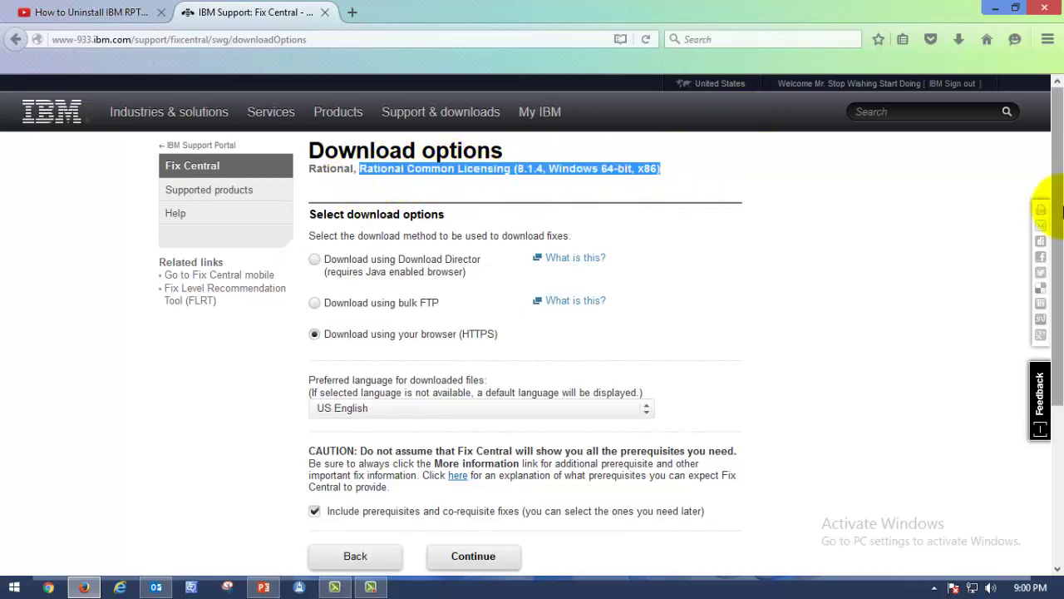
drag(1056, 249, 1059, 224)
scroll(1054, 223, down, 2)
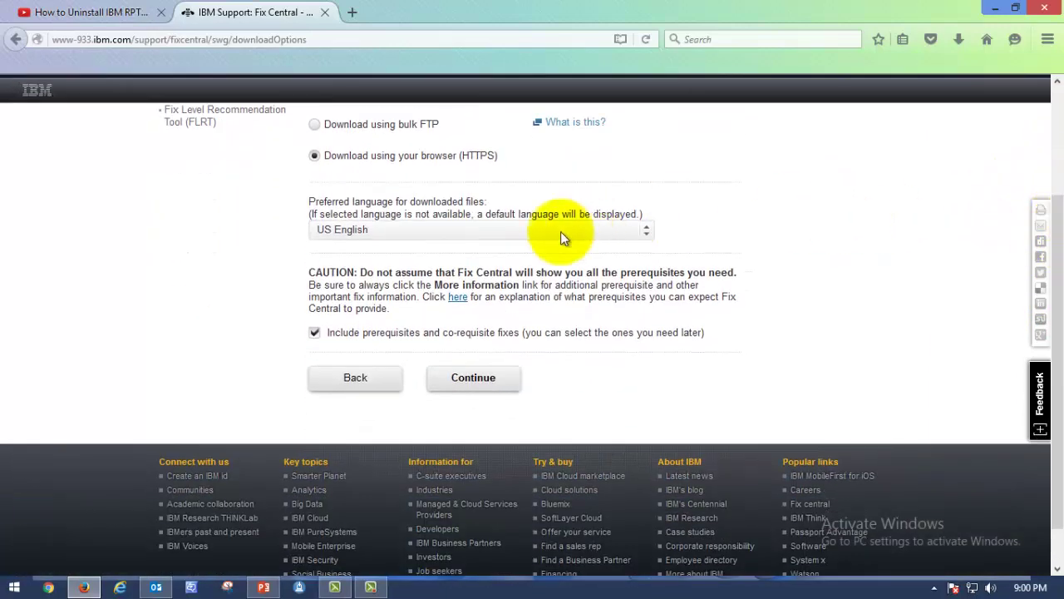
scroll(474, 202, up, 2)
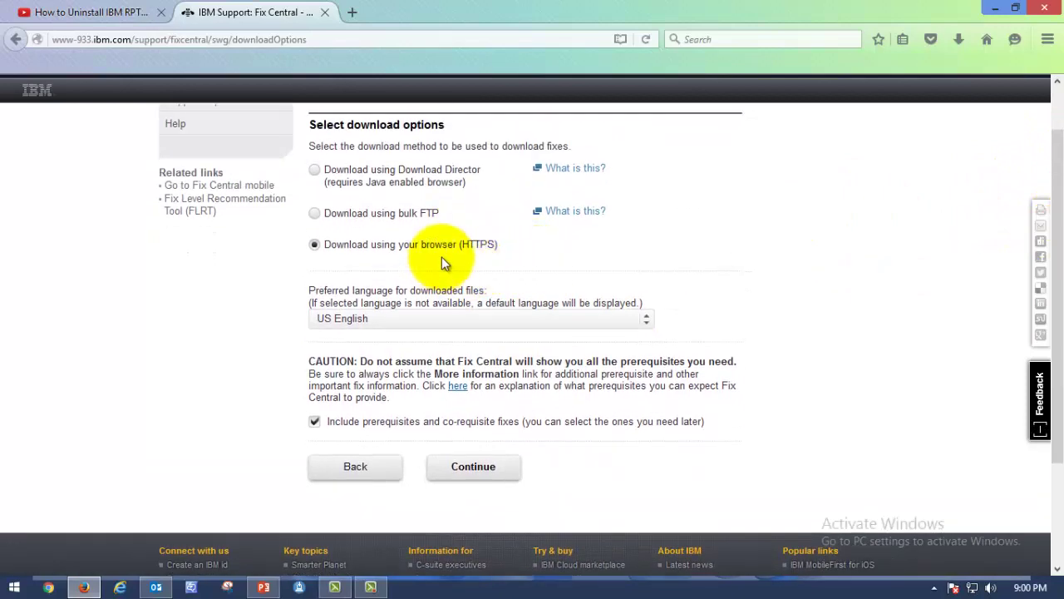
Choose Download using your browser (HTTPS) as the download method and continue
click(372, 180)
click(364, 214)
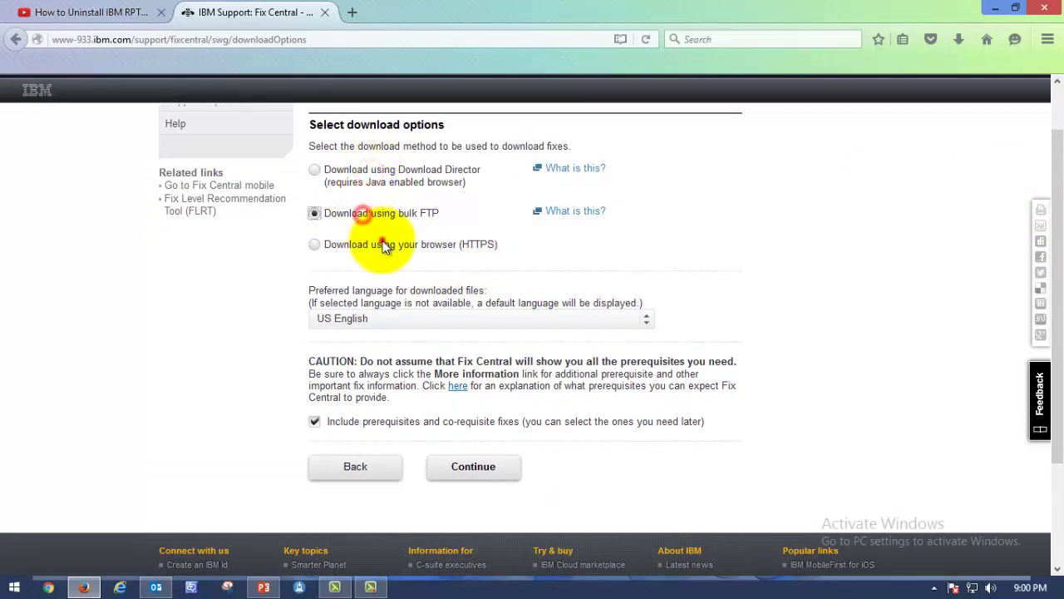
click(382, 245)
click(374, 215)
click(388, 171)
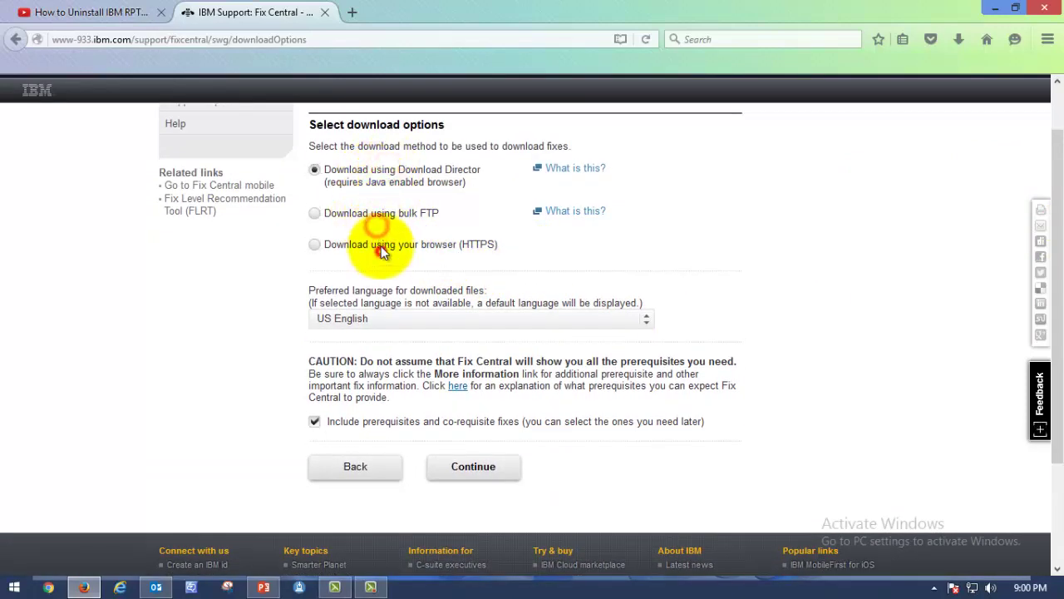
scroll(373, 215, down, 1)
click(349, 218)
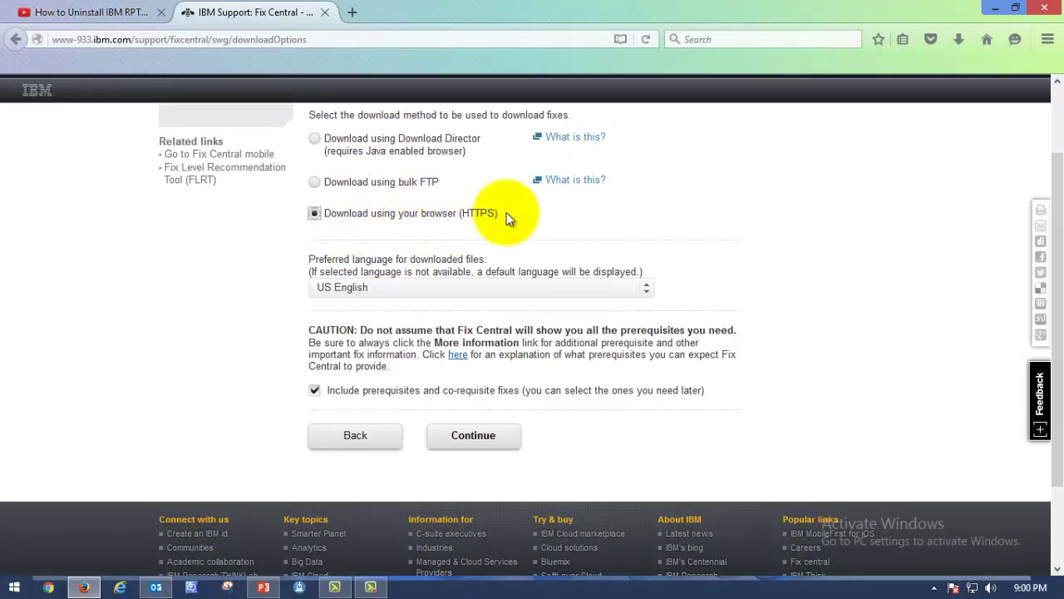
drag(499, 214, 455, 215)
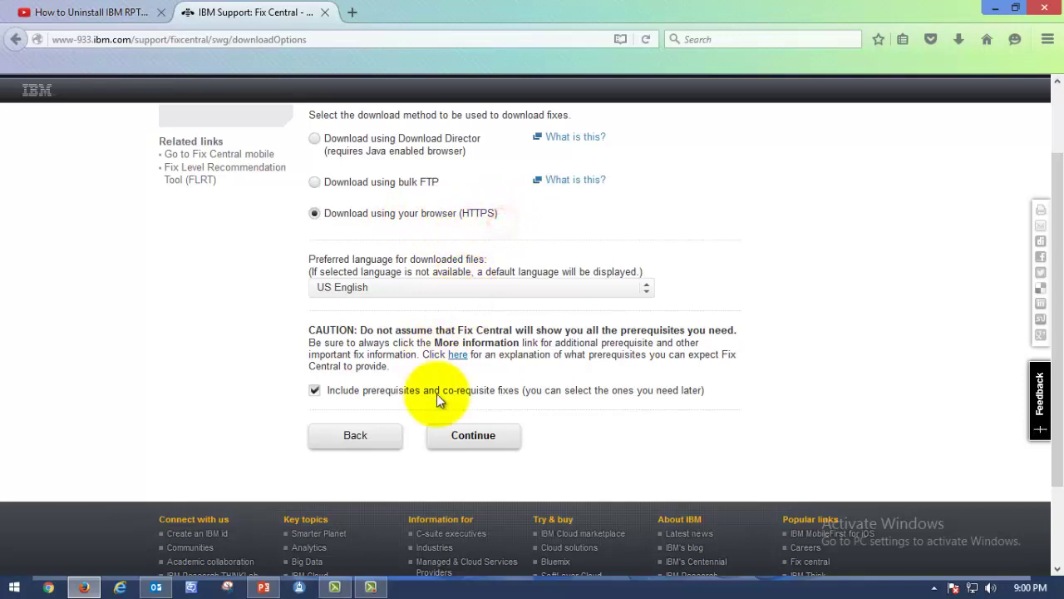
click(487, 440)
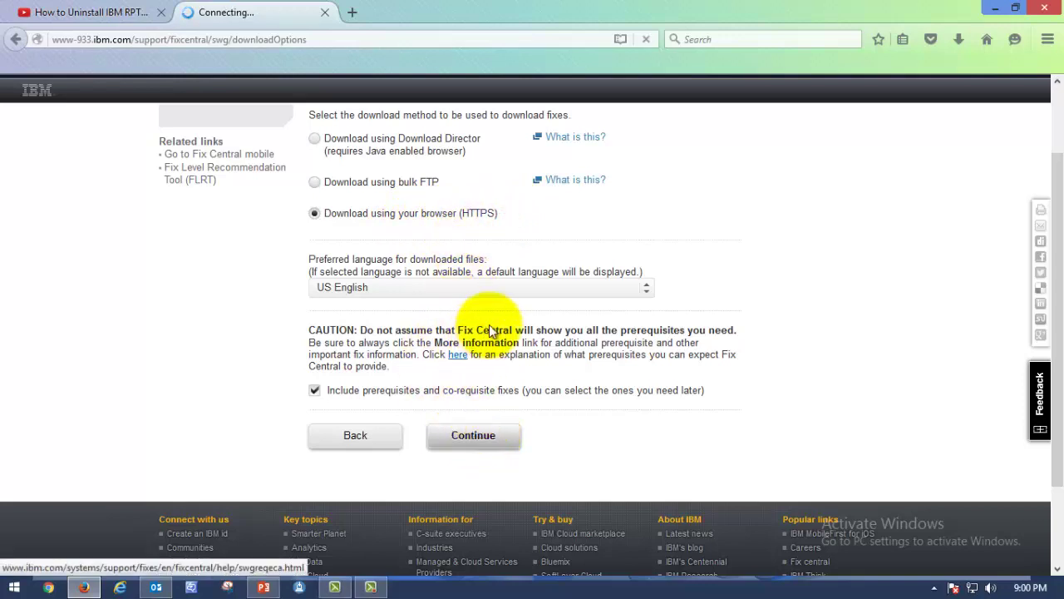
Start downloading the License Key Server Windows x86 ZIP file
drag(502, 212, 374, 214)
scroll(705, 316, down, 5)
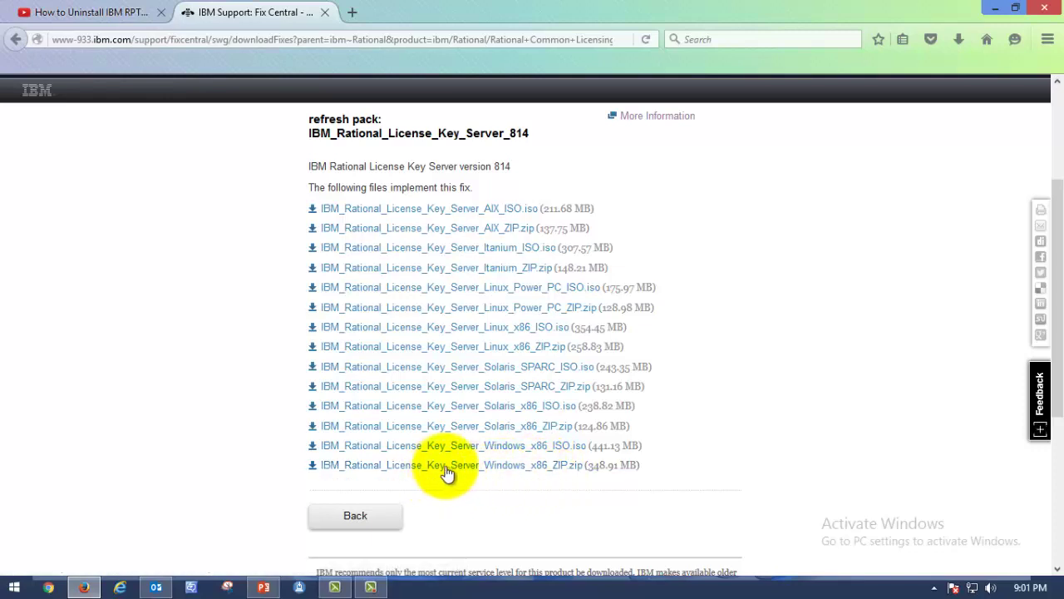
click(486, 467)
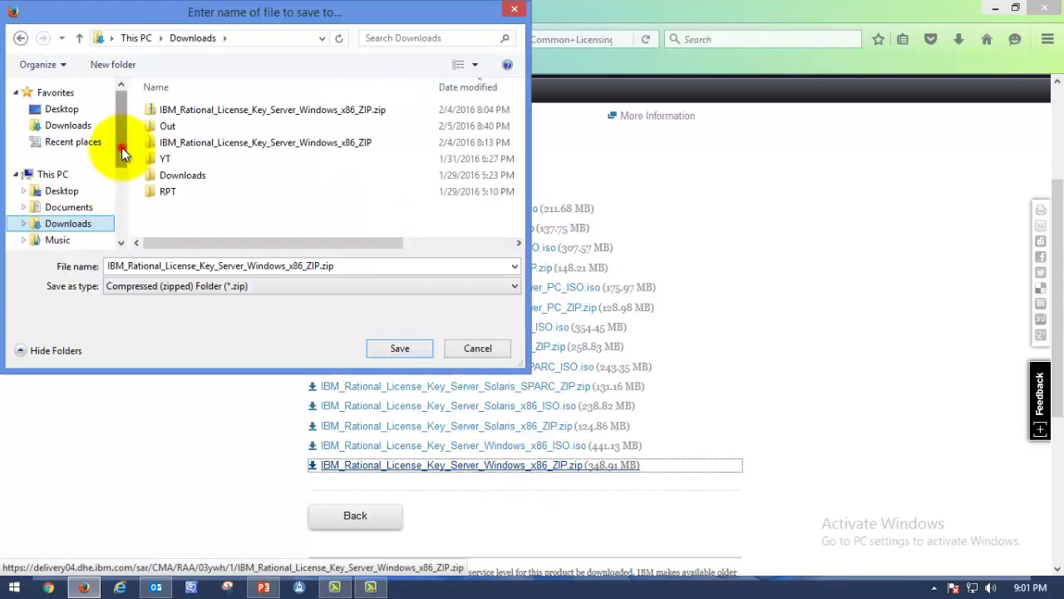
Cancel the save prompt for the ZIP and close the visit survey popup
drag(122, 149, 125, 184)
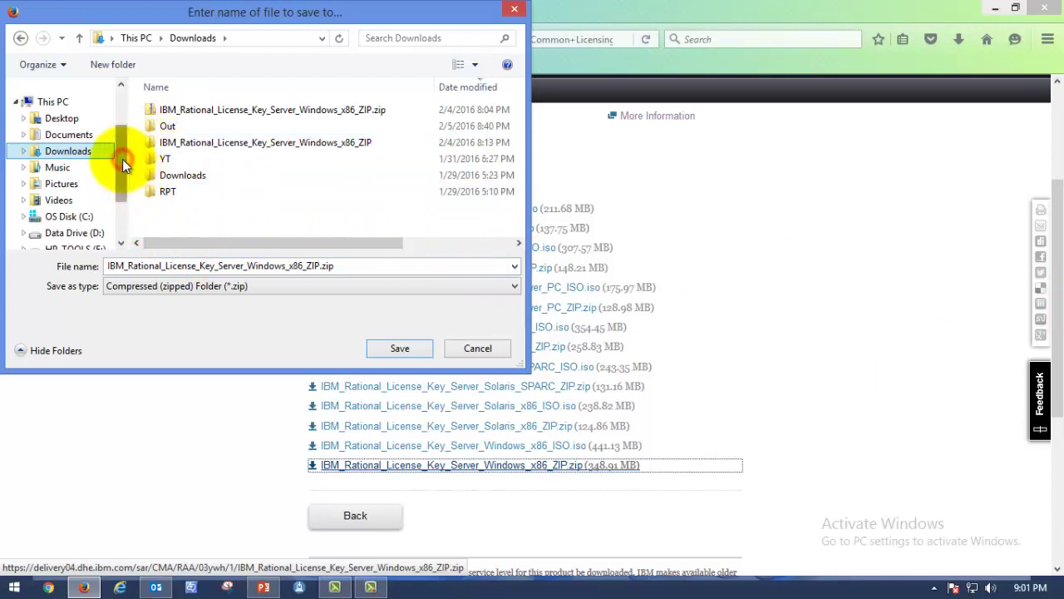
drag(123, 159, 123, 120)
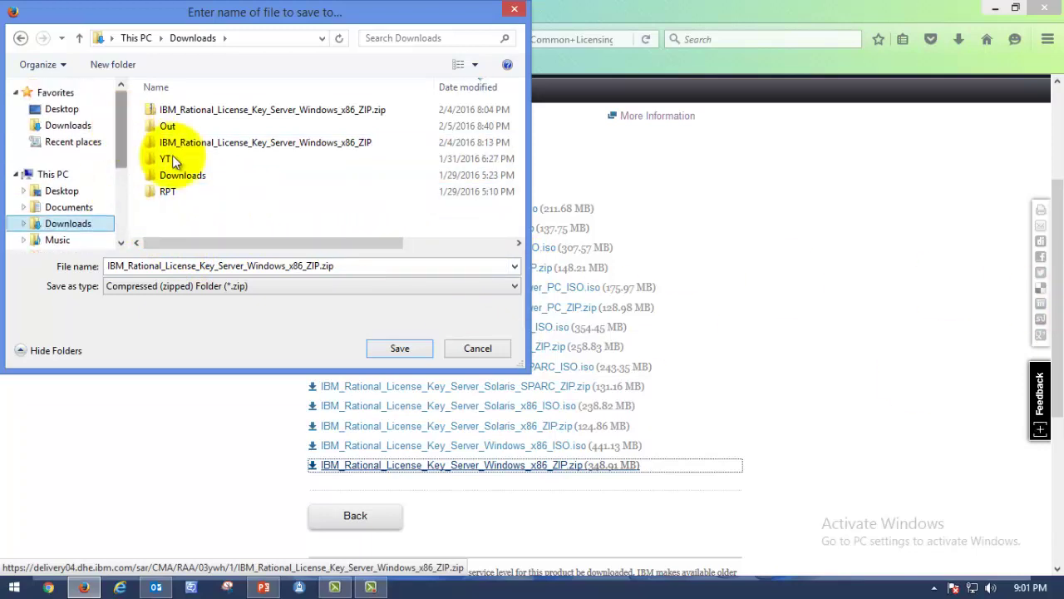
click(332, 141)
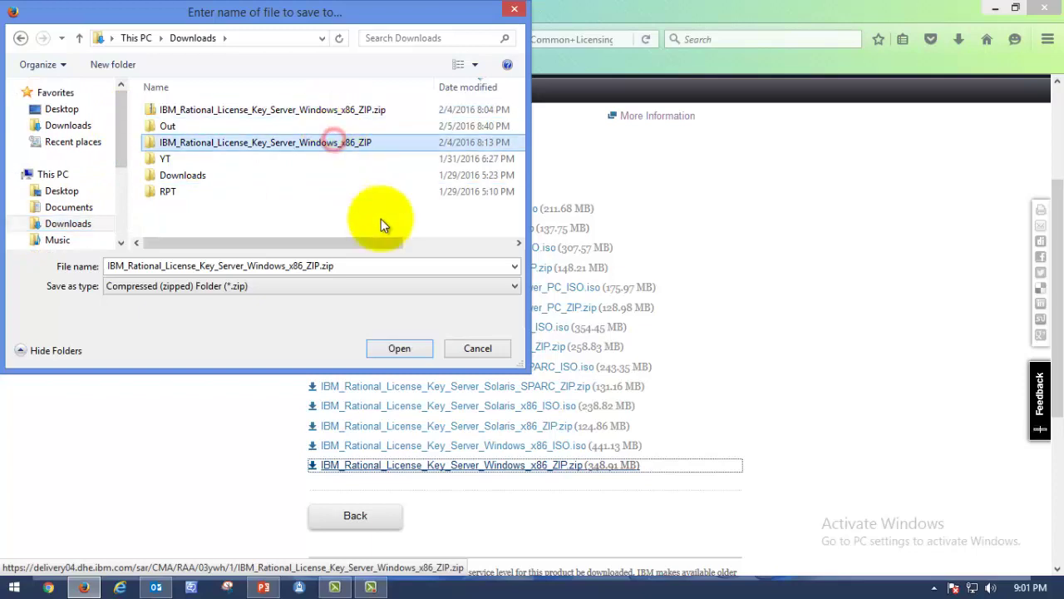
click(484, 349)
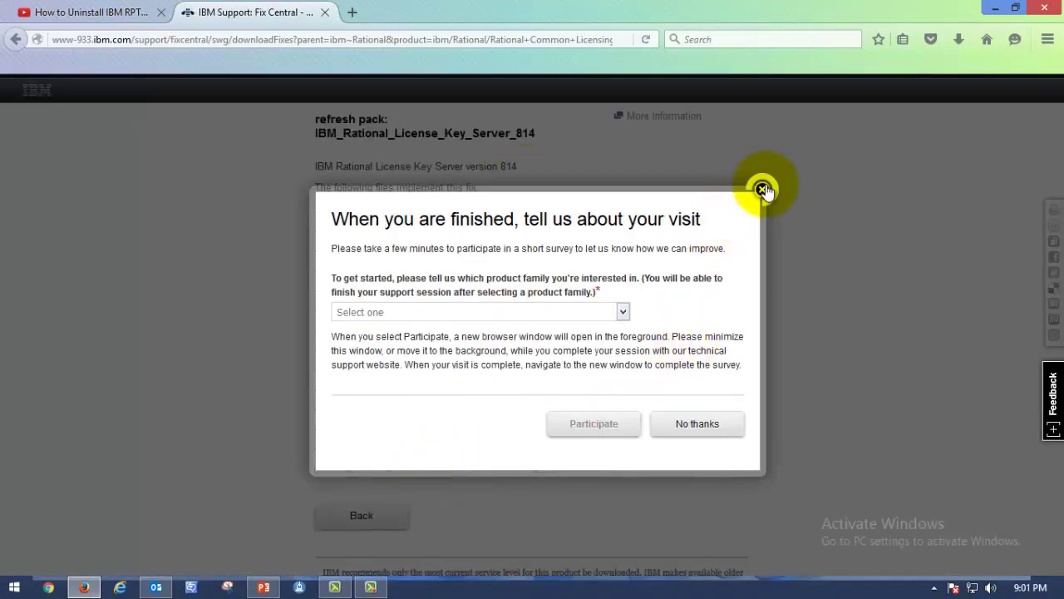
click(762, 190)
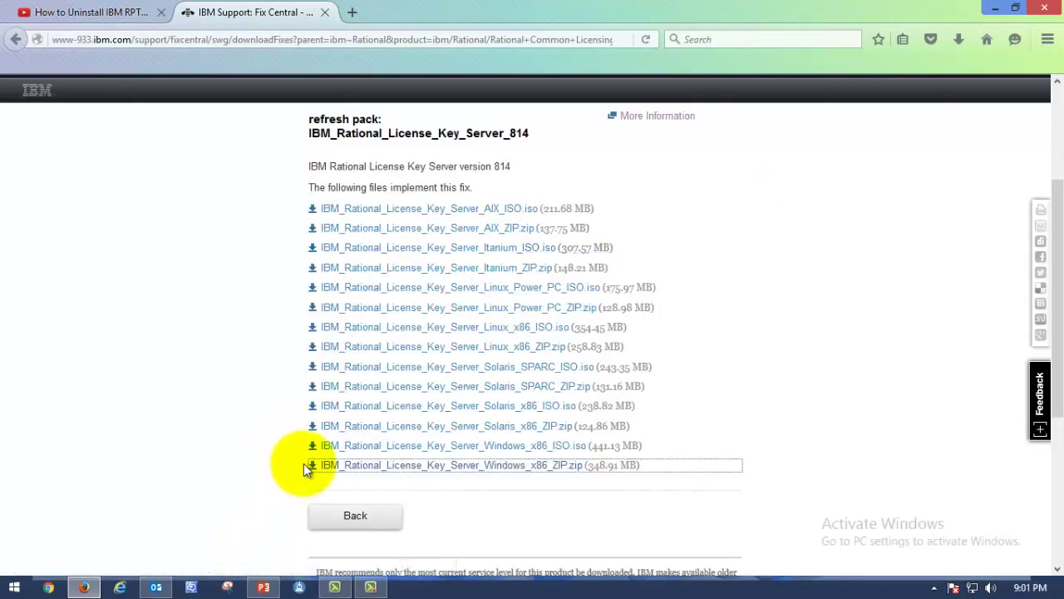
key(super+e)
In Downloads, check the License Key Server ZIP and select its extracted folder
double_click(446, 207)
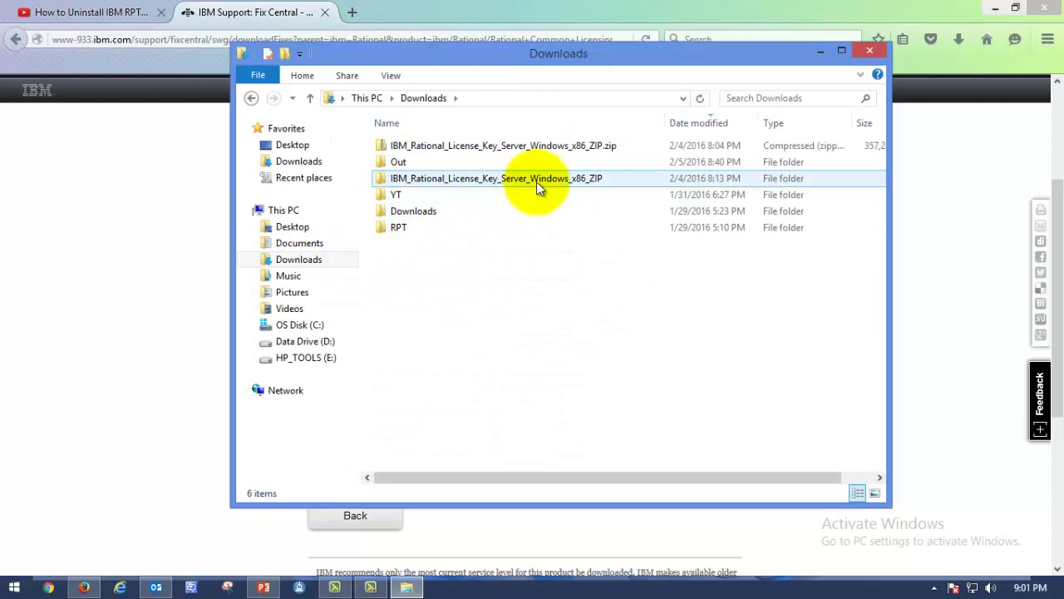
click(509, 149)
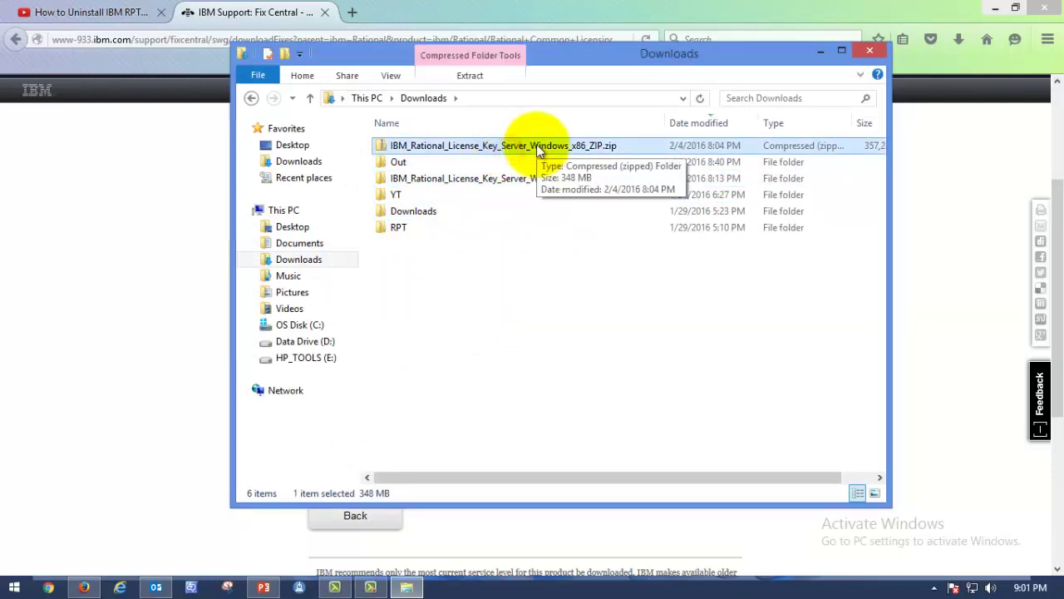
right_click(536, 145)
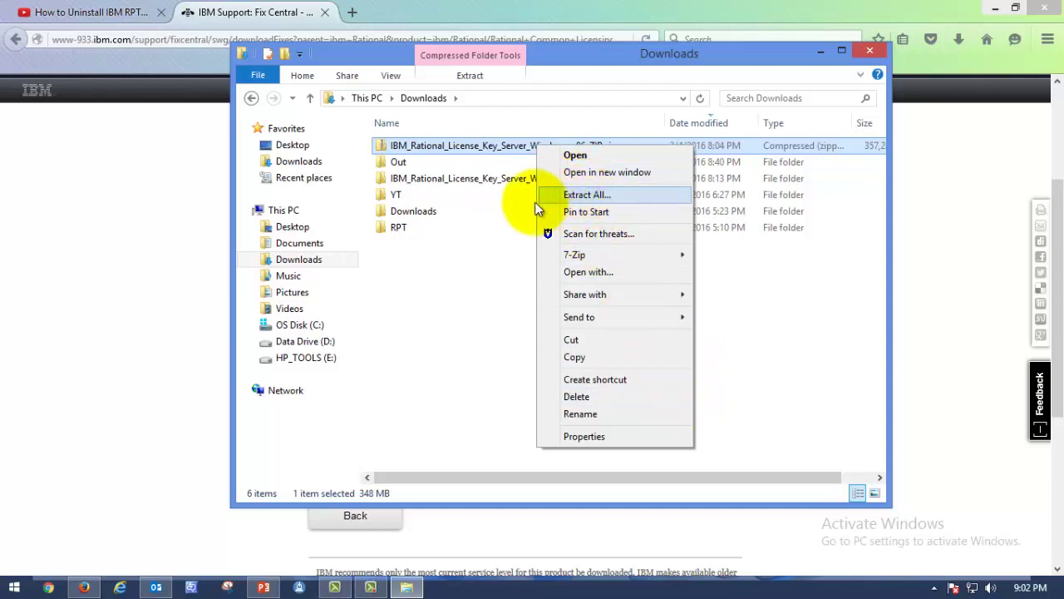
click(460, 179)
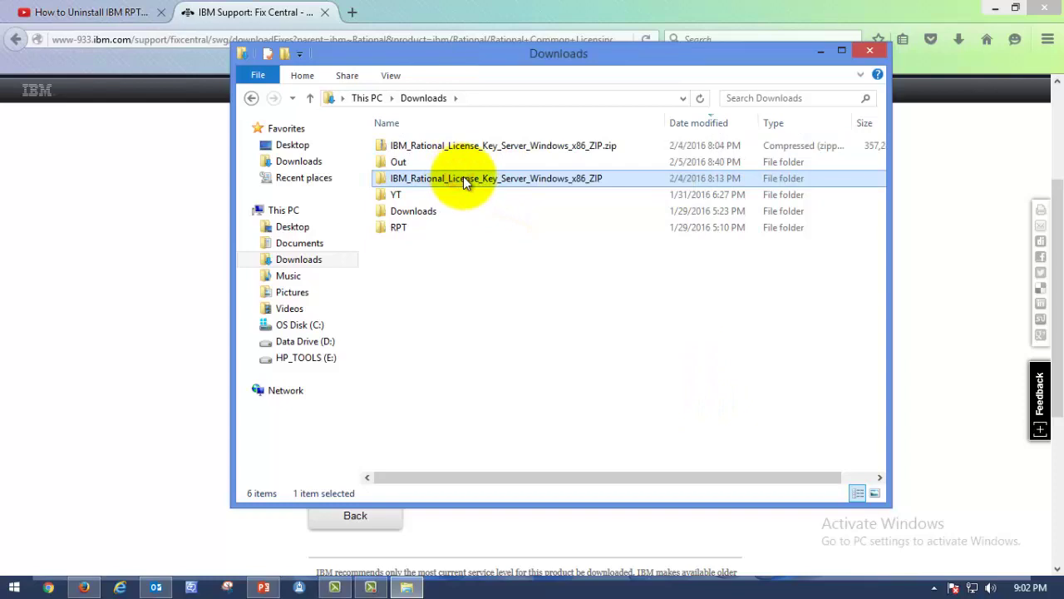
Navigate into IBM_Rational_License_Key_Server_Windows_x86_ZIP\RLKSSERVER_SETUP\disk1
double_click(521, 178)
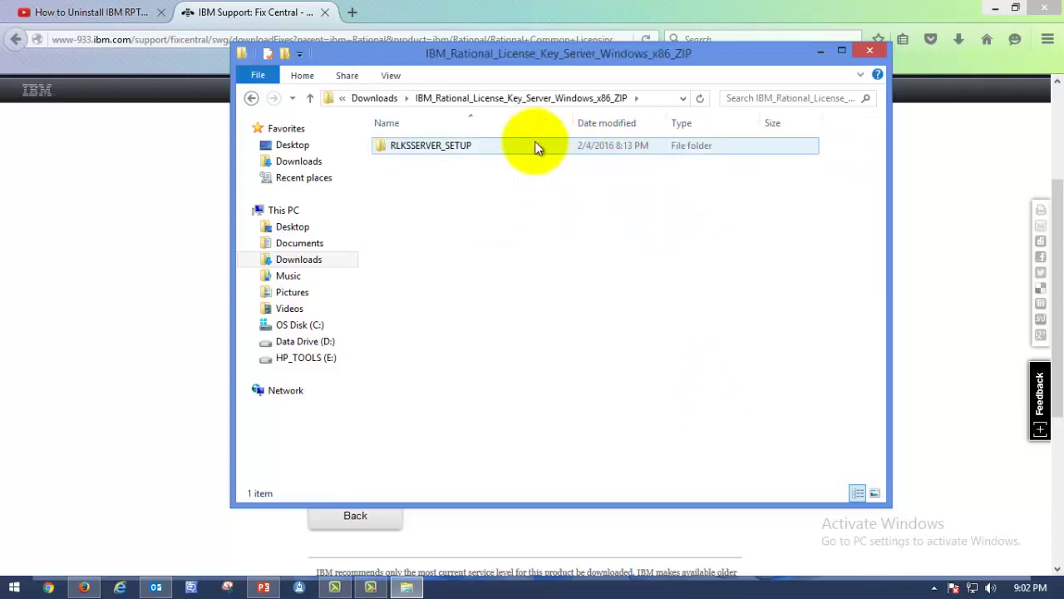
click(253, 98)
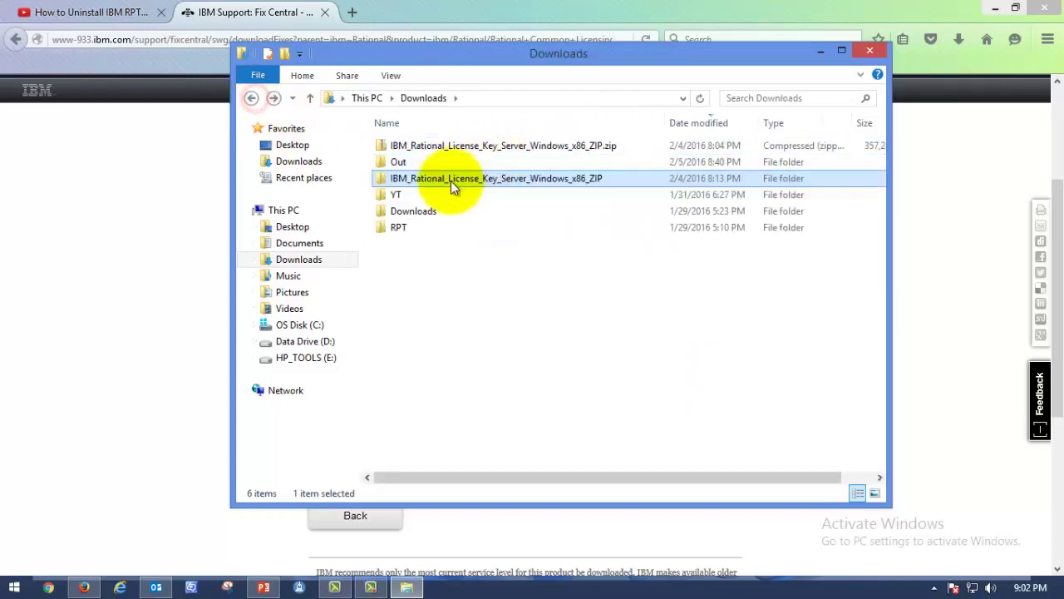
double_click(457, 180)
double_click(462, 146)
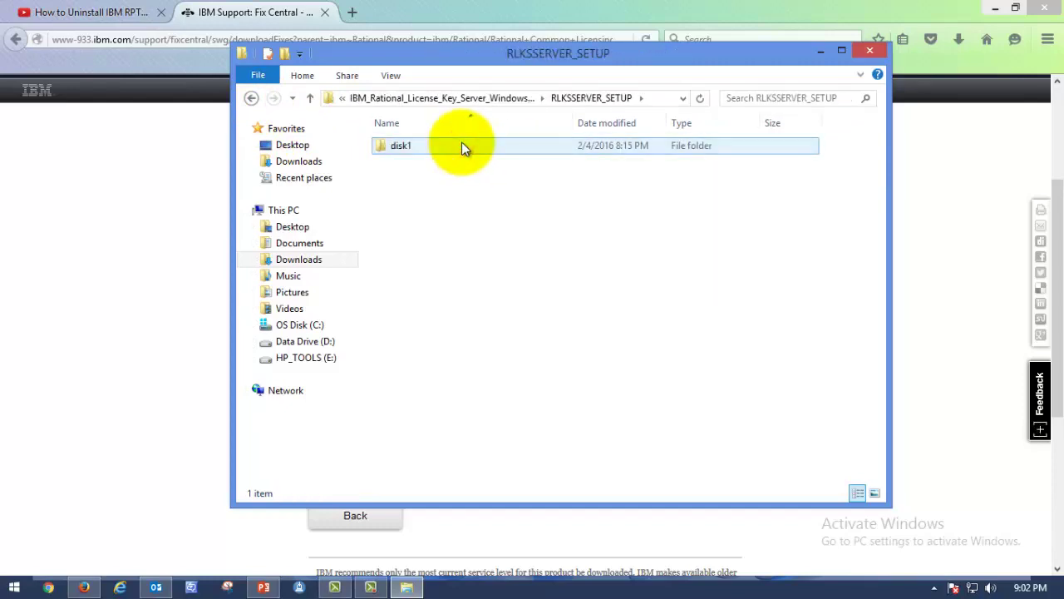
double_click(463, 147)
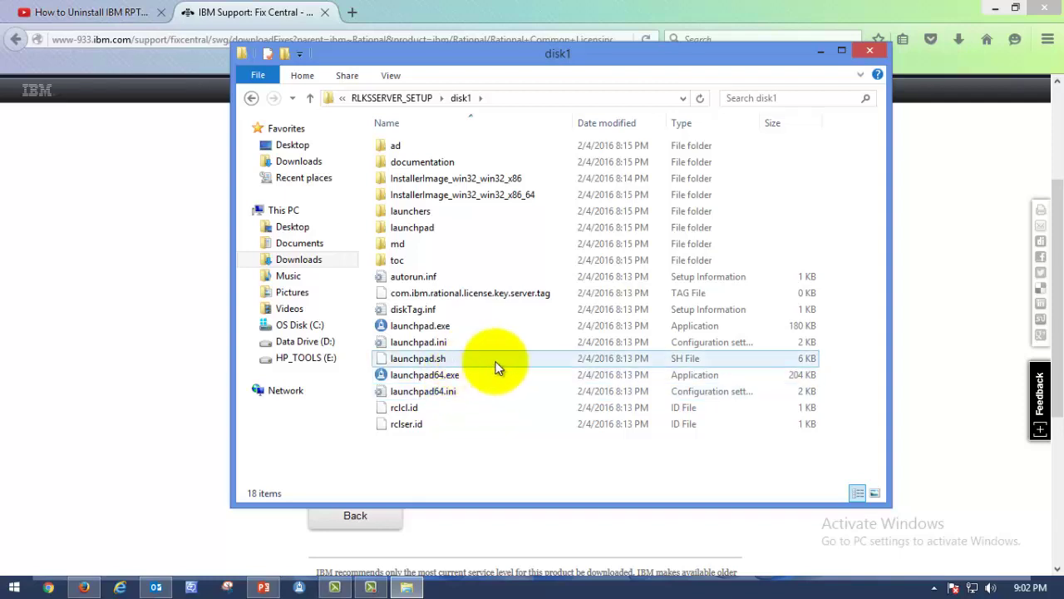
Select launchpad.exe in disk1, cancelling an accidental rename
click(536, 327)
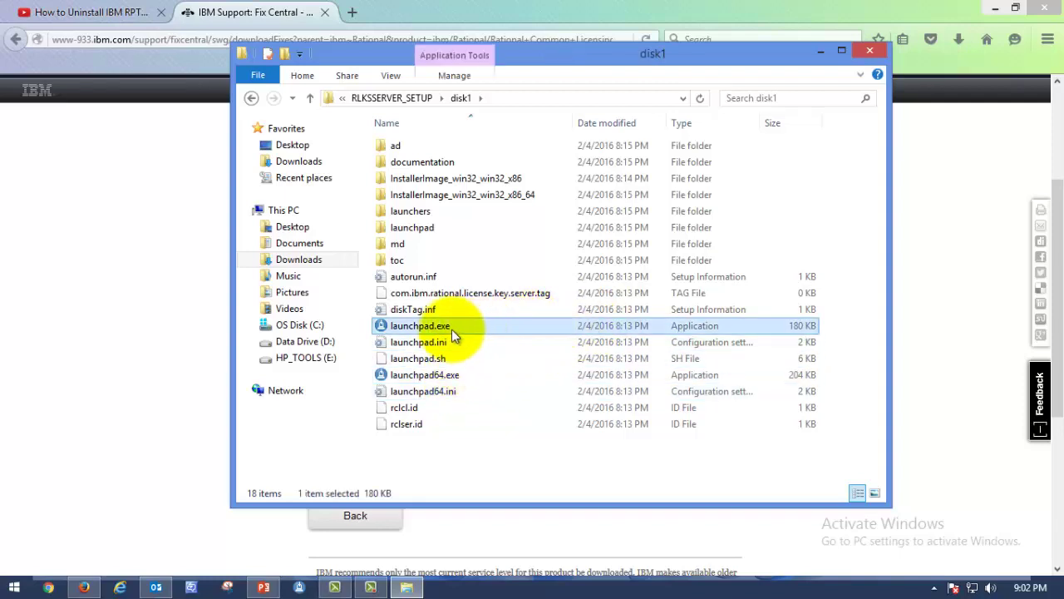
click(425, 376)
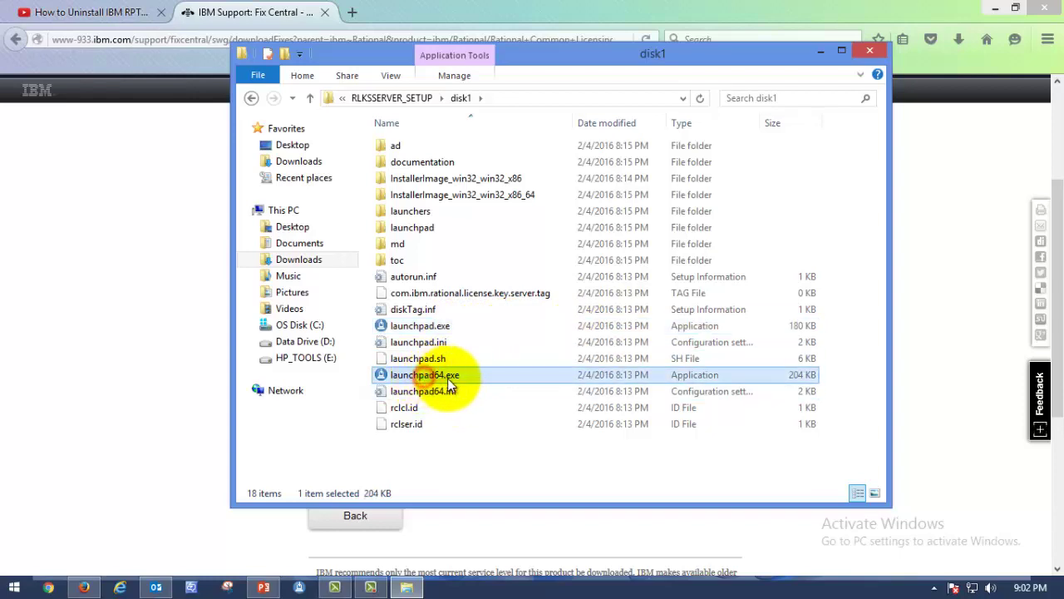
click(462, 330)
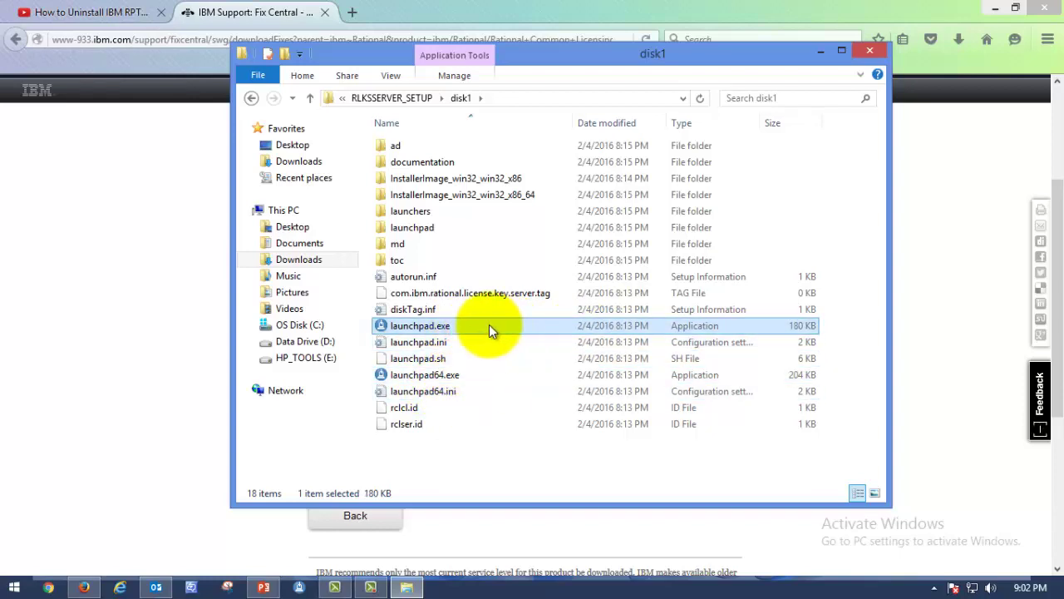
right_click(489, 325)
click(426, 326)
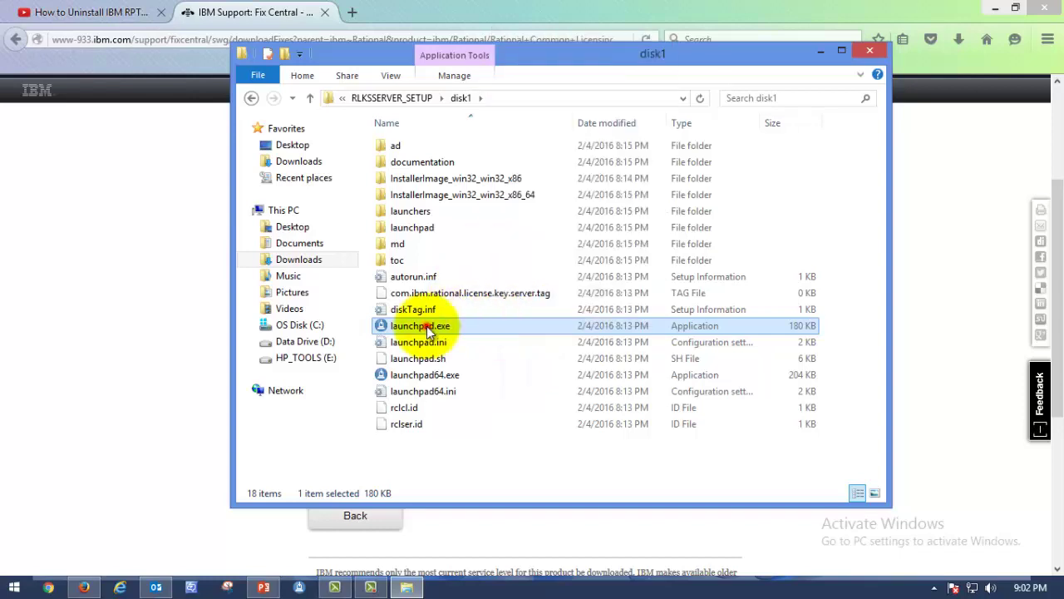
click(451, 327)
click(509, 337)
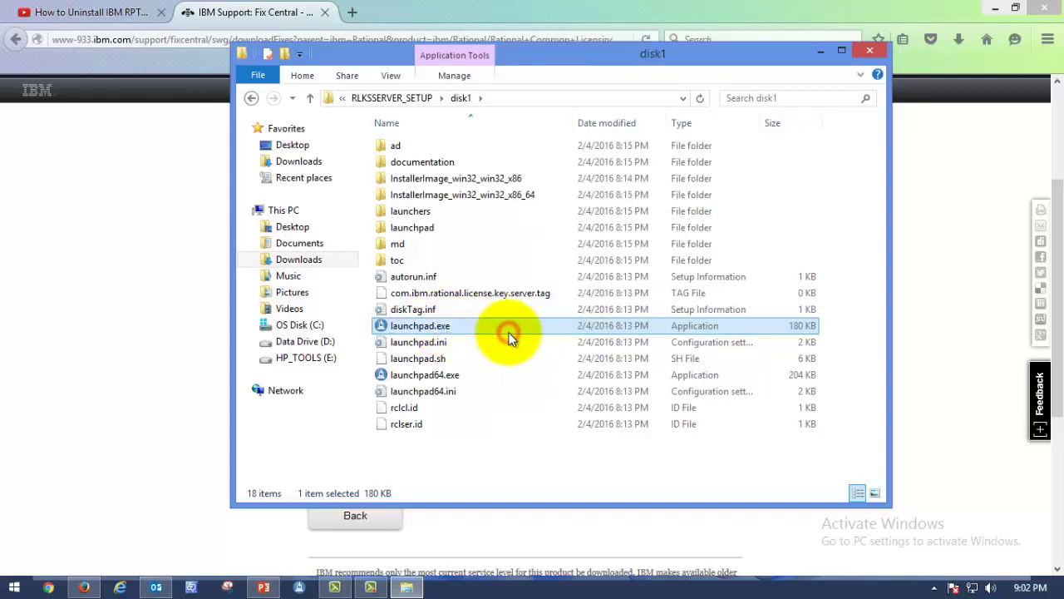
Run launchpad.exe from the disk1 folder as administrator
right_click(525, 323)
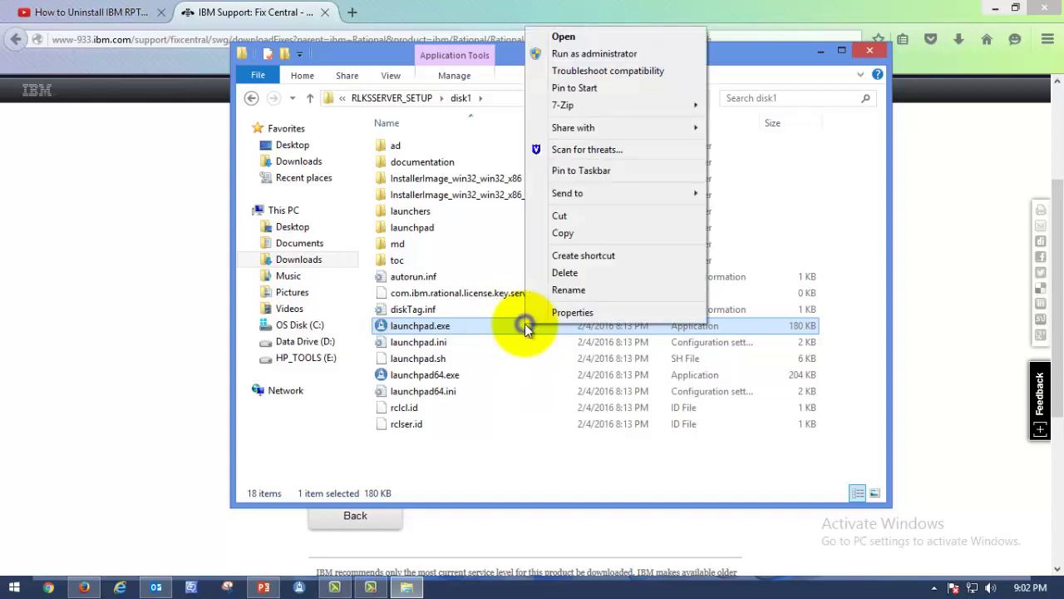
click(591, 55)
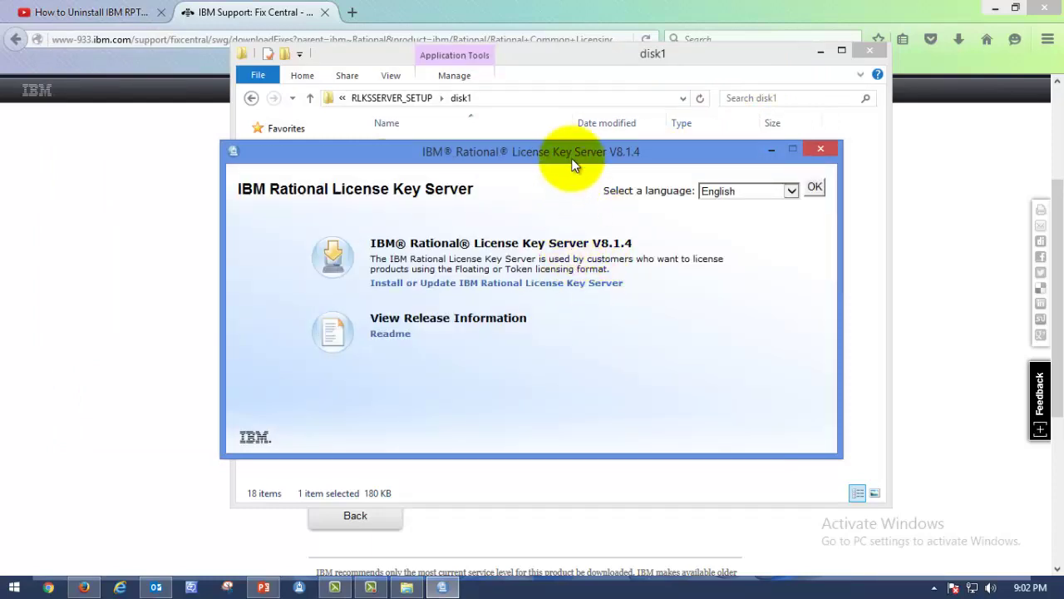
drag(573, 154, 606, 82)
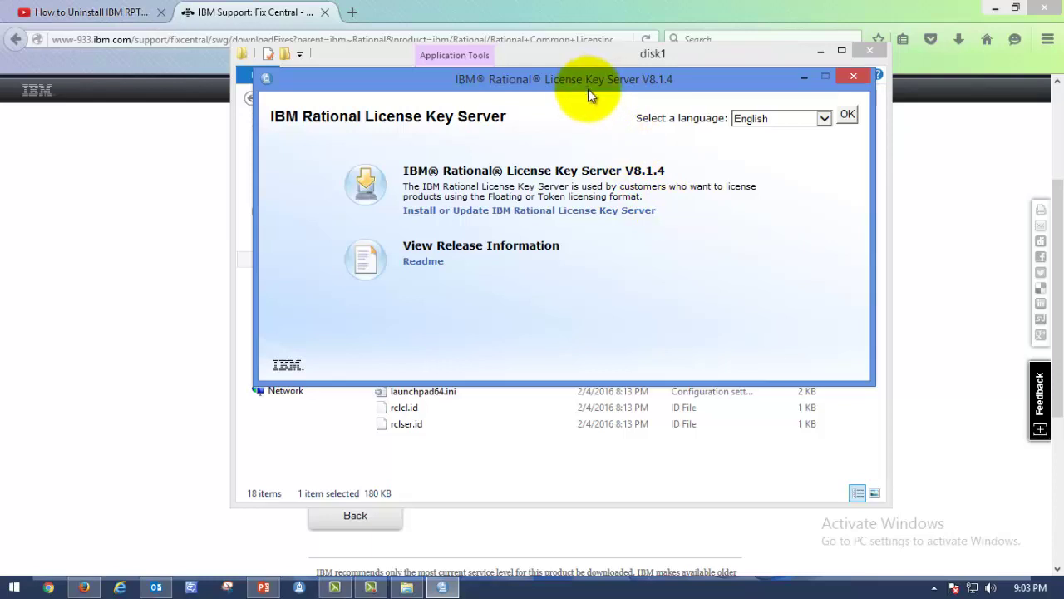
drag(588, 89, 635, 108)
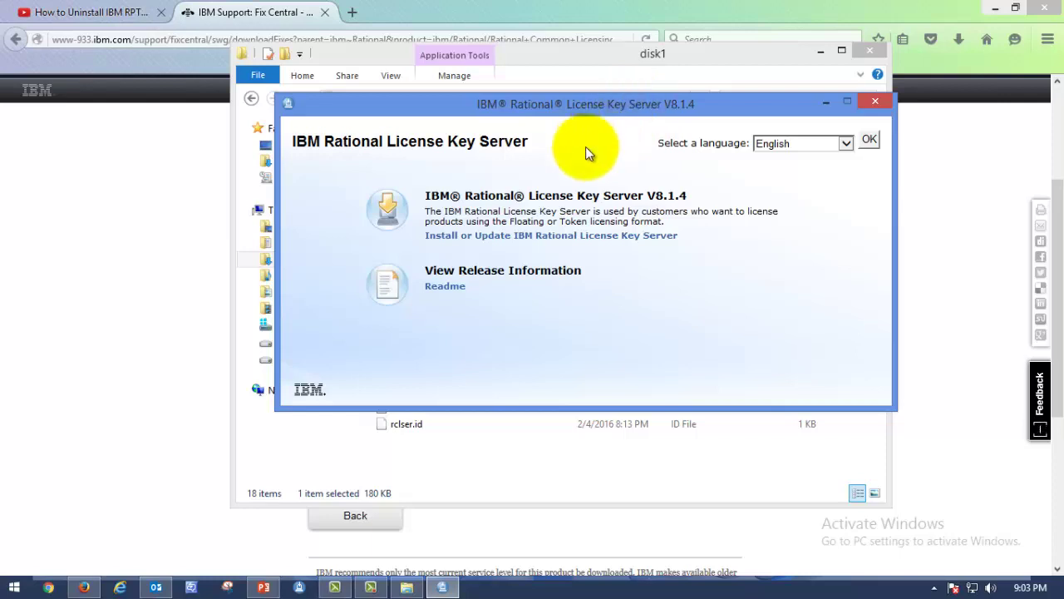
drag(610, 101, 574, 81)
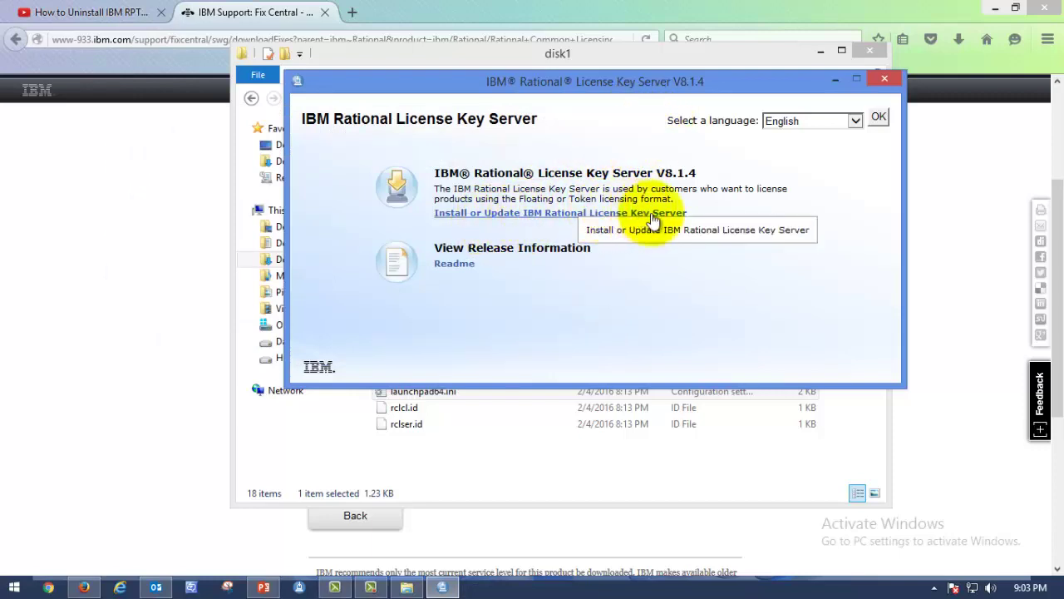
Launch 'Install or Update IBM Rational License Key Server' without the 'Always ask before opening' prompt
click(537, 212)
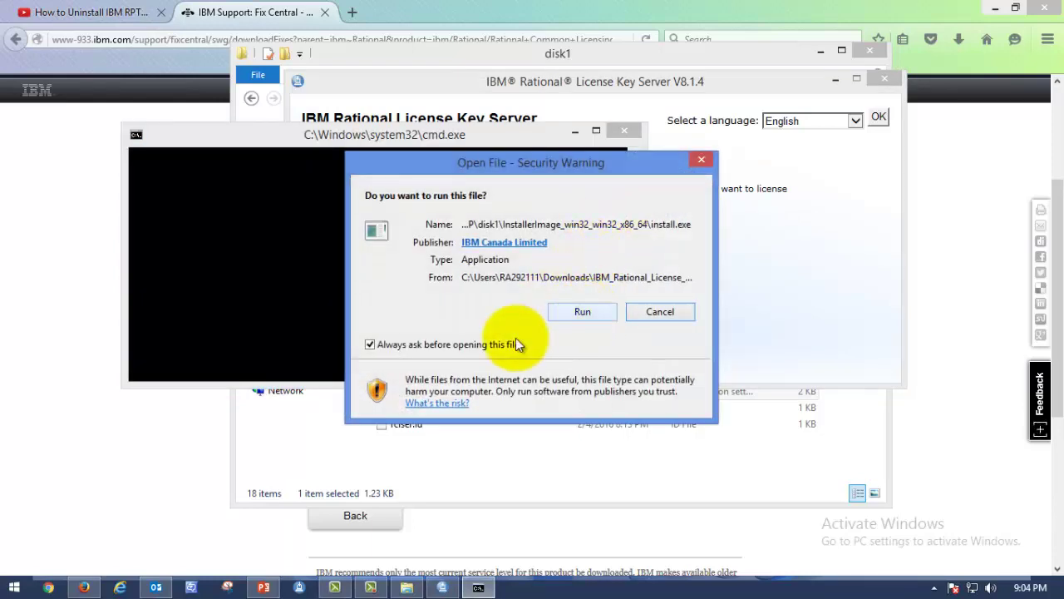
click(472, 348)
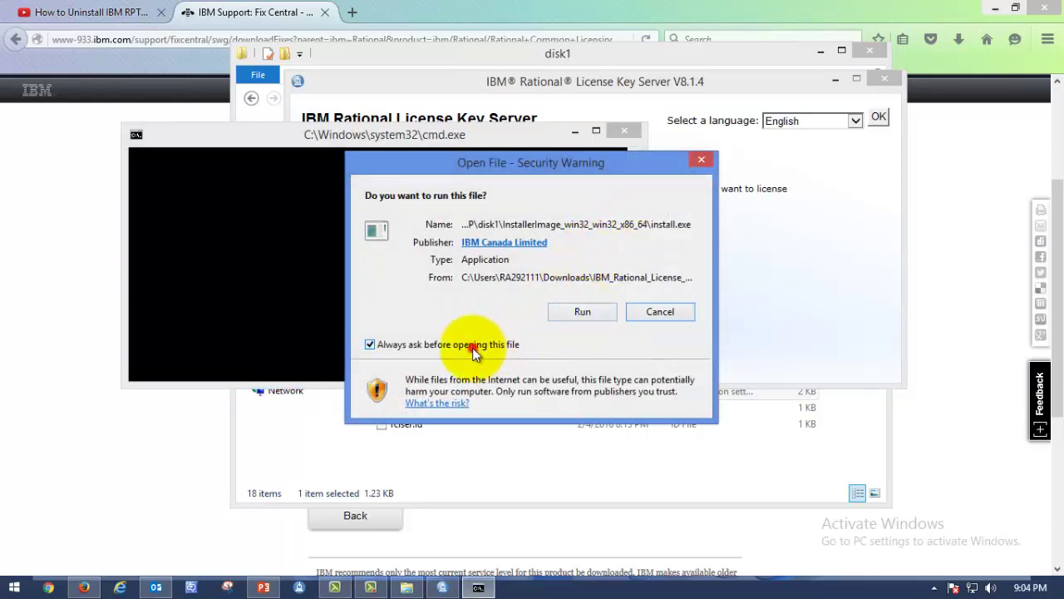
click(580, 313)
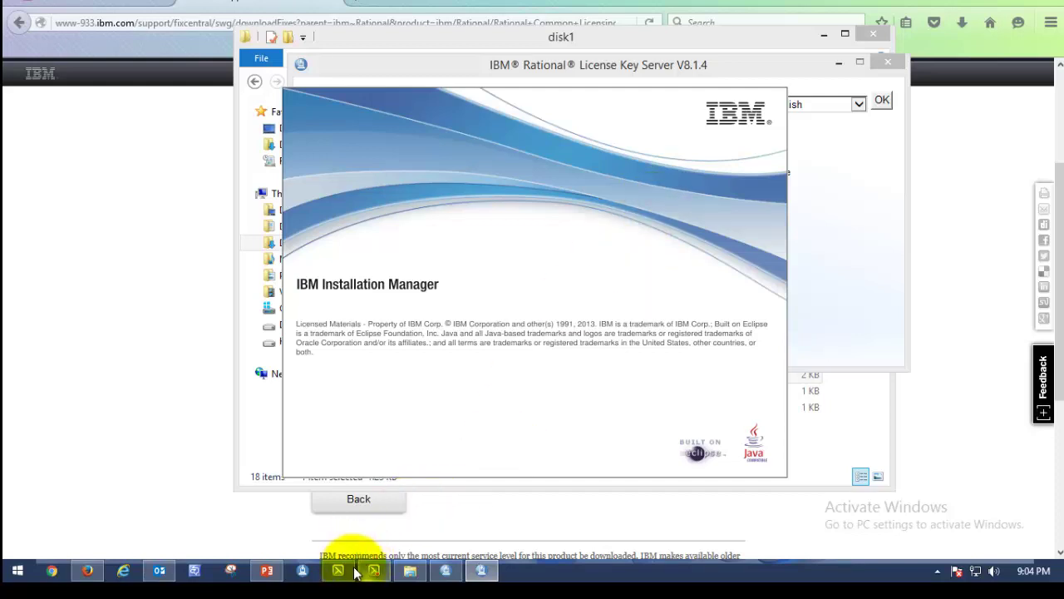
click(284, 565)
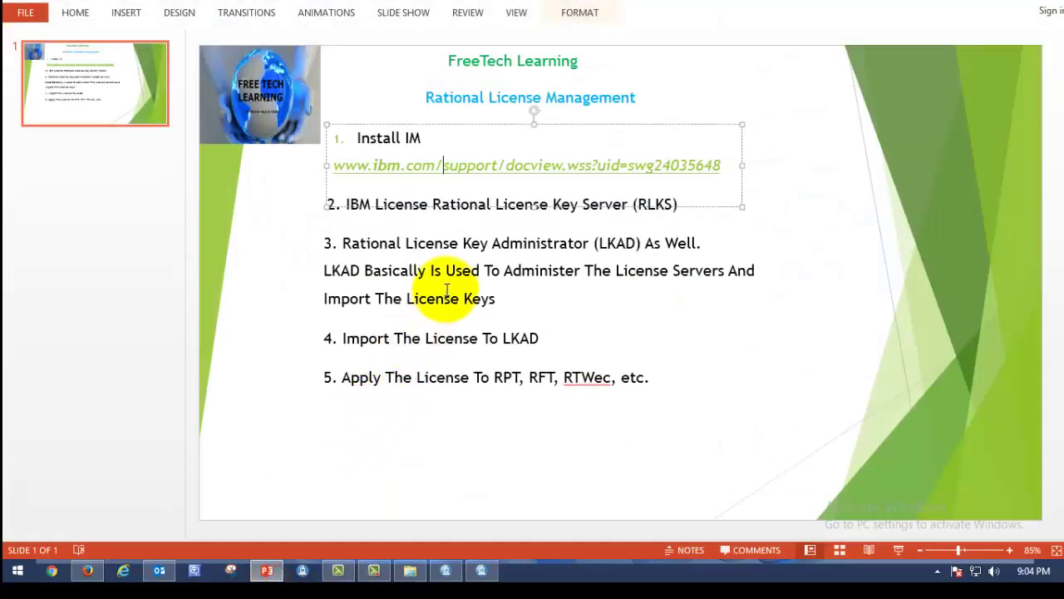
click(513, 242)
click(540, 270)
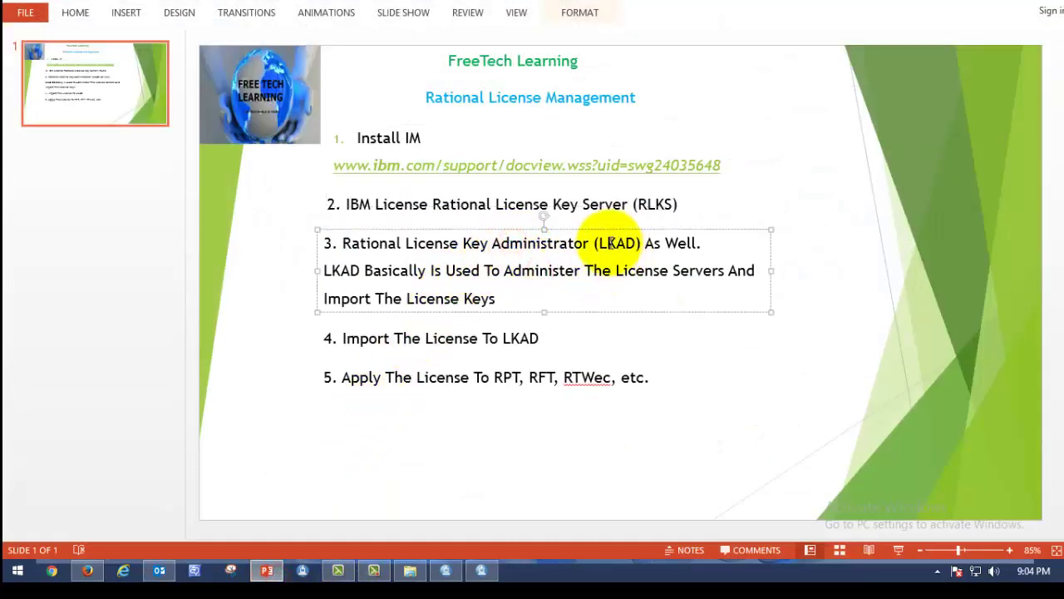
click(413, 204)
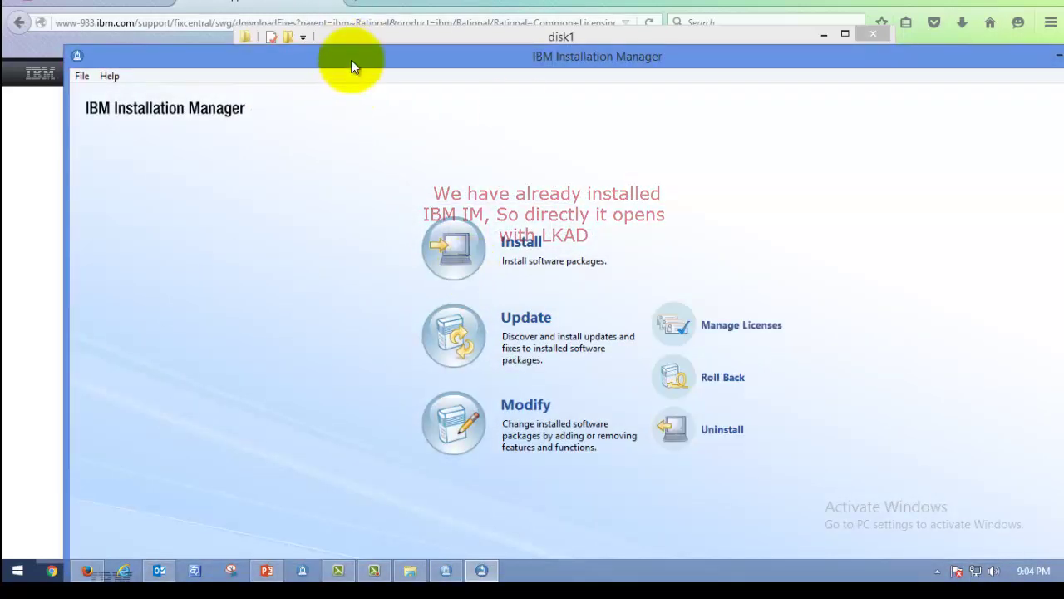
Choose Install, tick License Key Server 8.1.4, maximize the wizard and advance to Prerequisites
drag(351, 60, 346, 4)
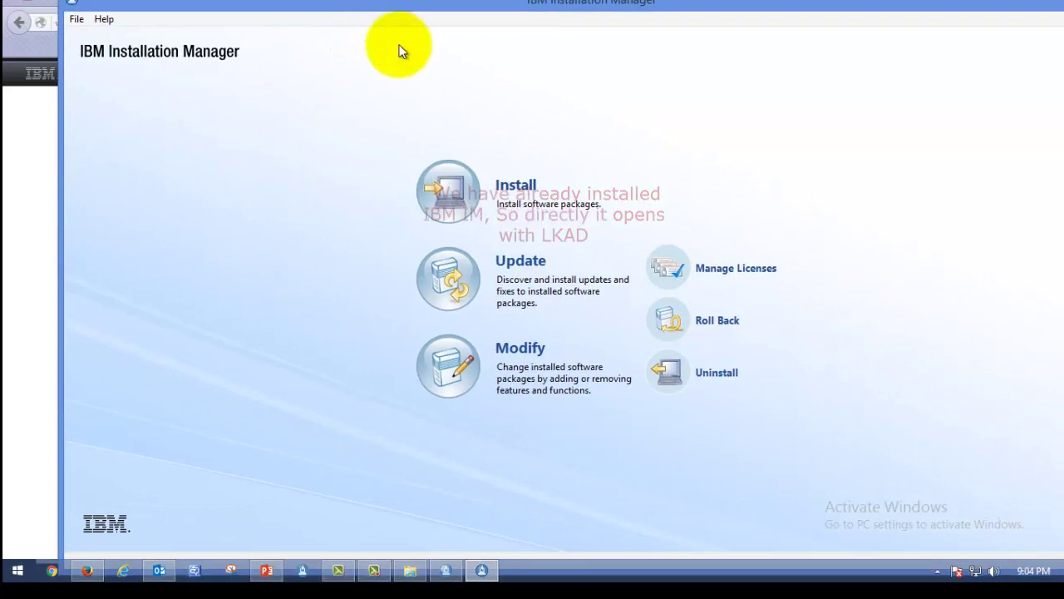
click(448, 195)
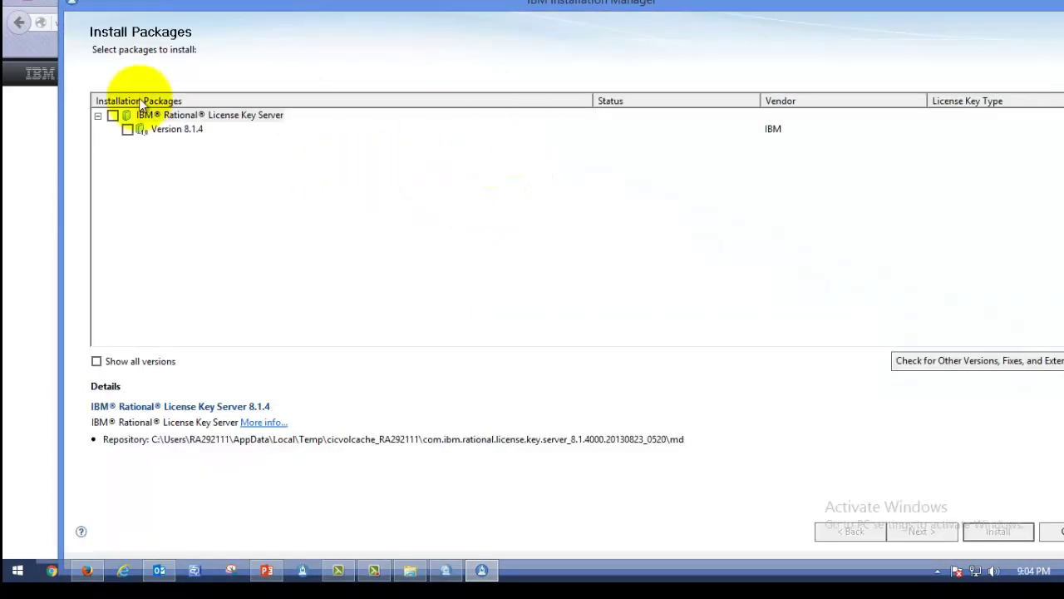
drag(230, 10, 222, 6)
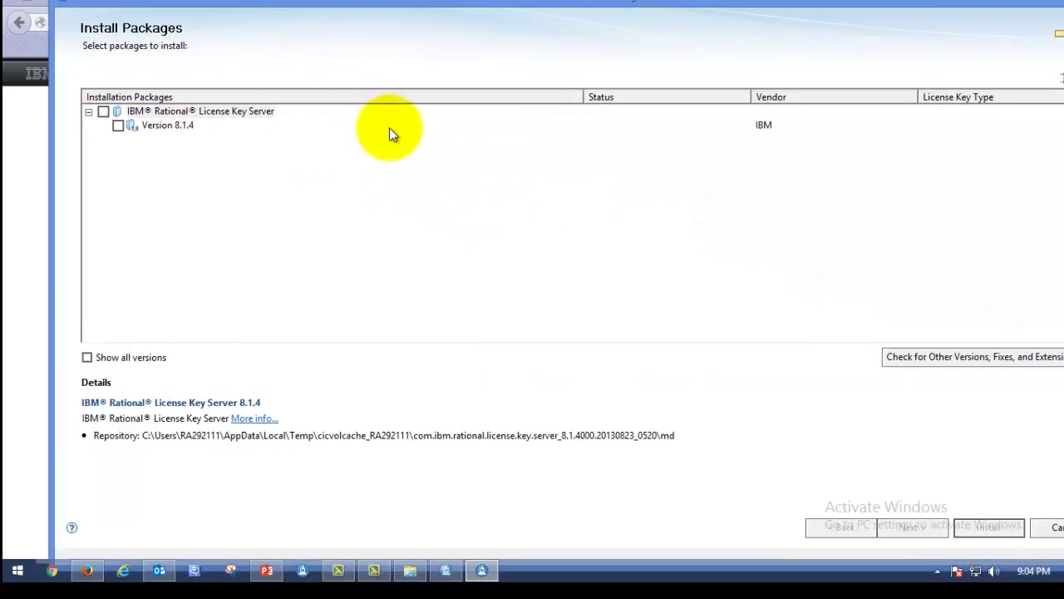
click(103, 111)
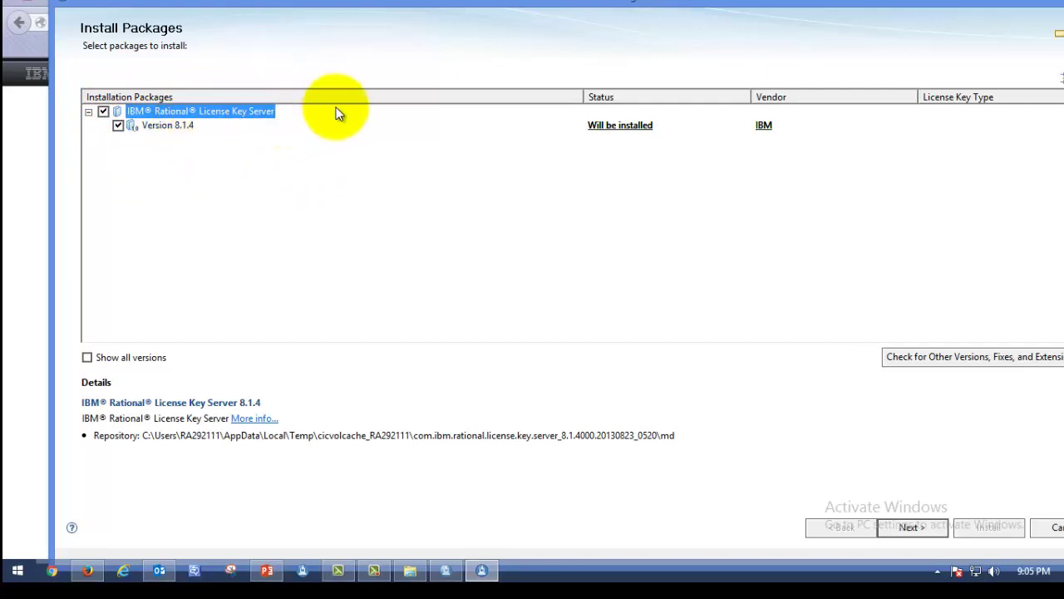
click(328, 33)
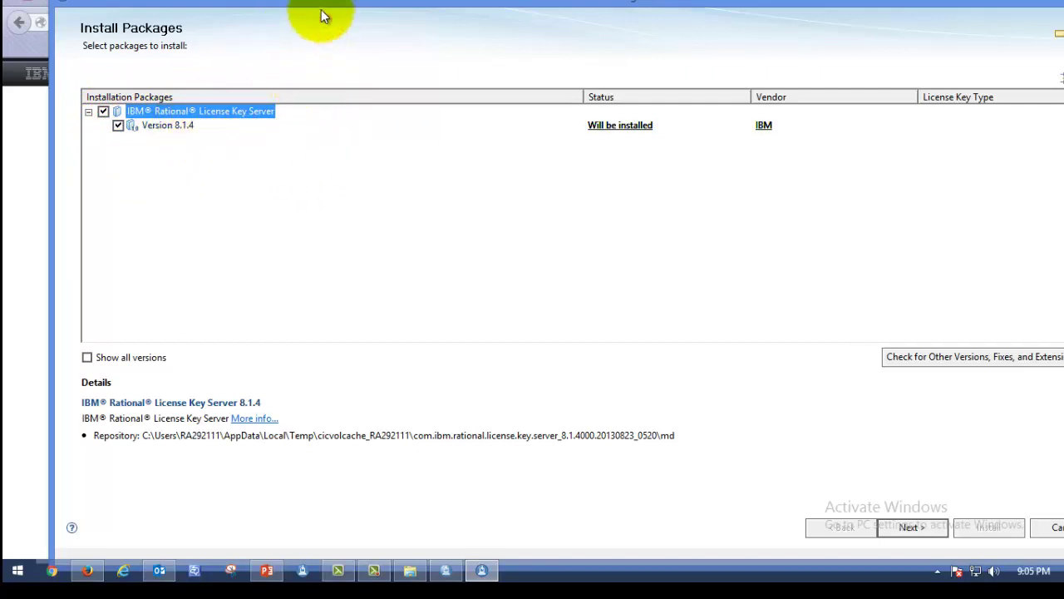
drag(316, 7, 316, 2)
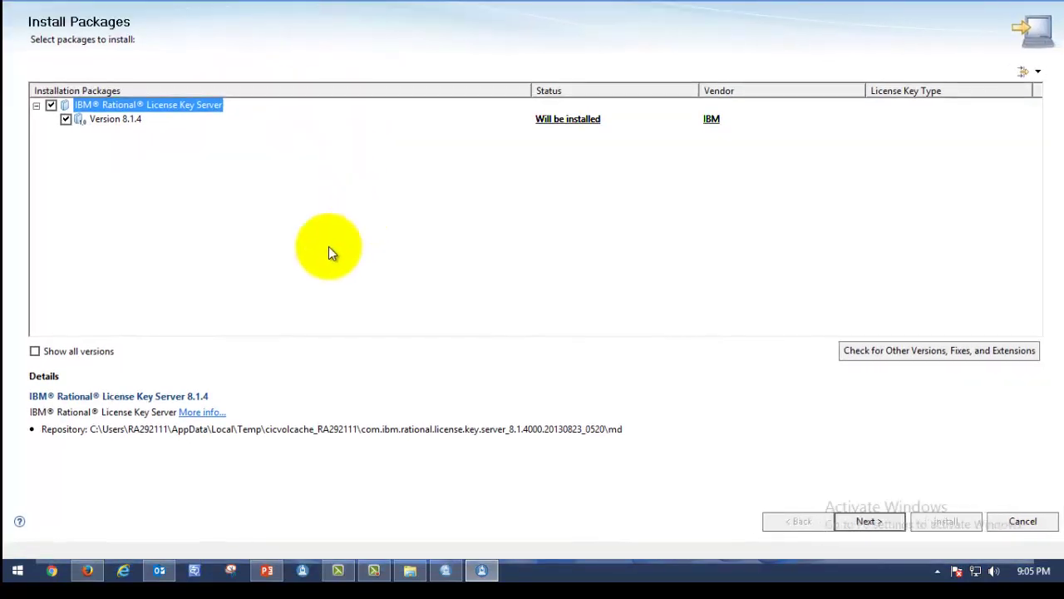
click(870, 523)
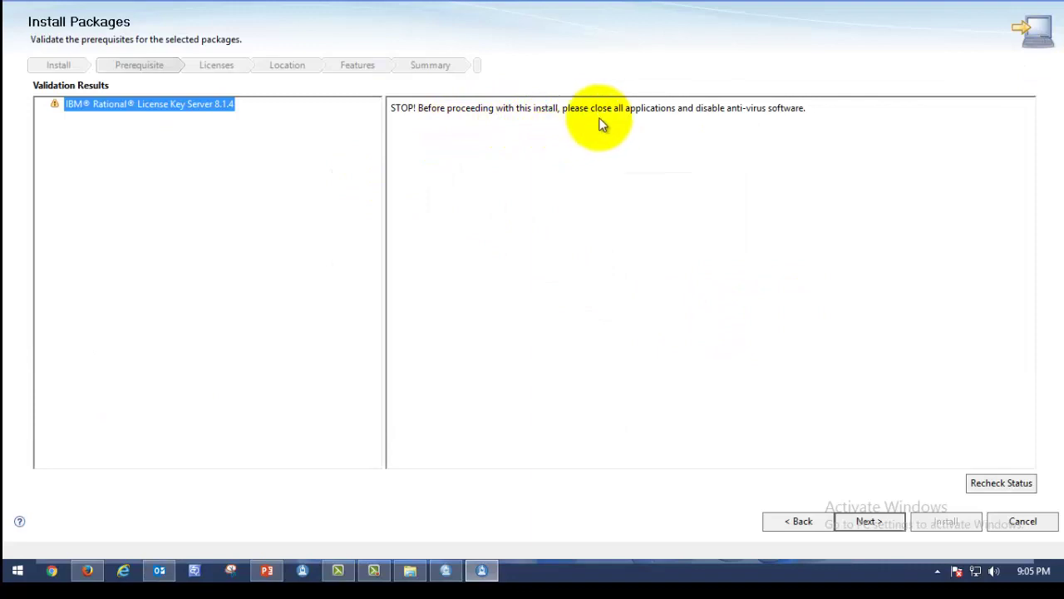
Accept the license agreement terms for License Key Server 8.1.4
click(866, 524)
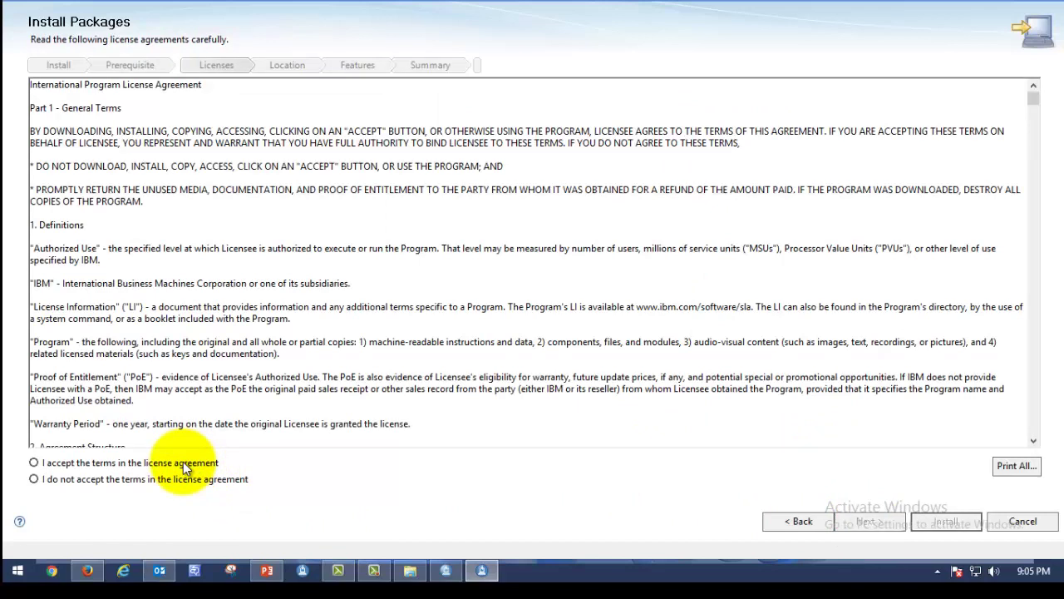
click(183, 462)
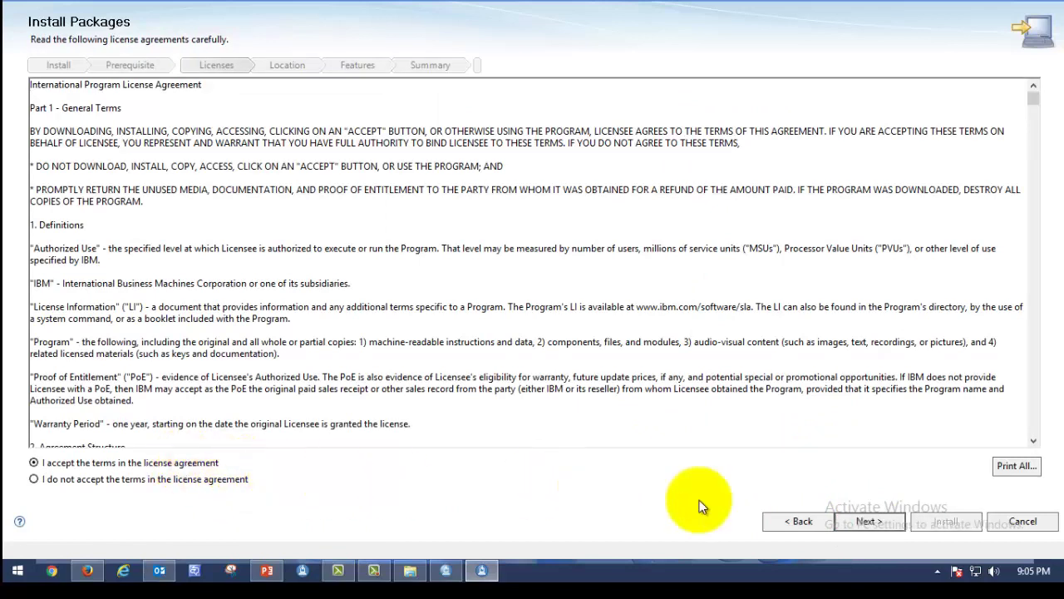
click(864, 523)
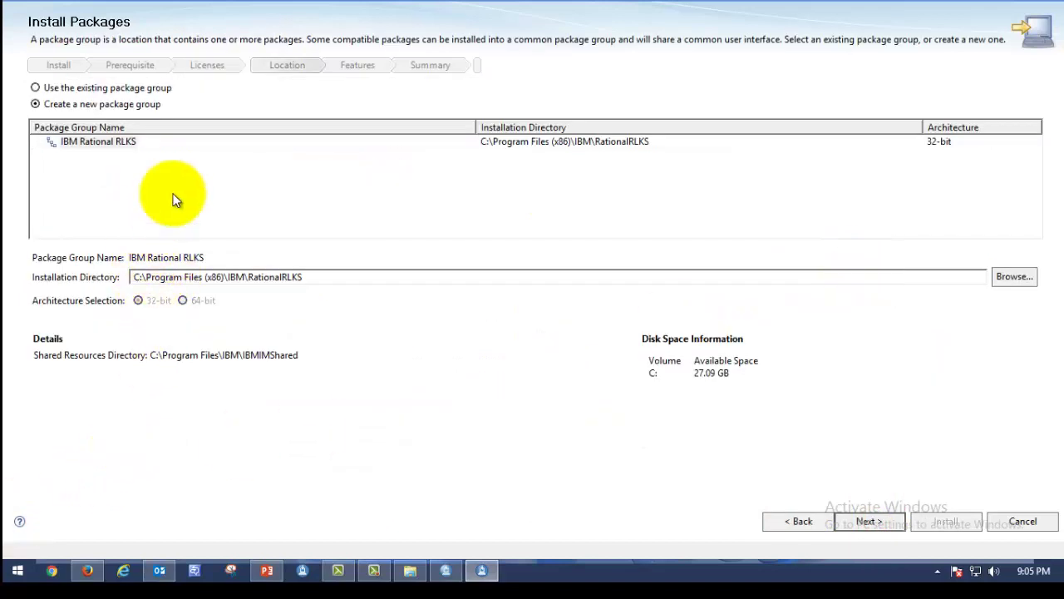
Keep the IBM Rational RLKS package group and English, continuing to the Summary page
click(961, 141)
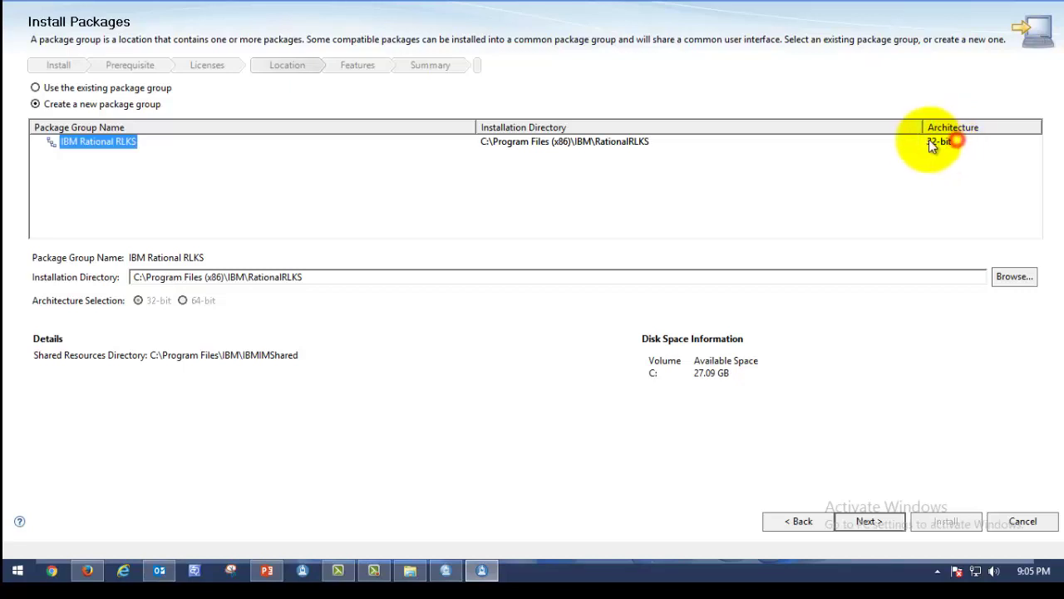
click(213, 318)
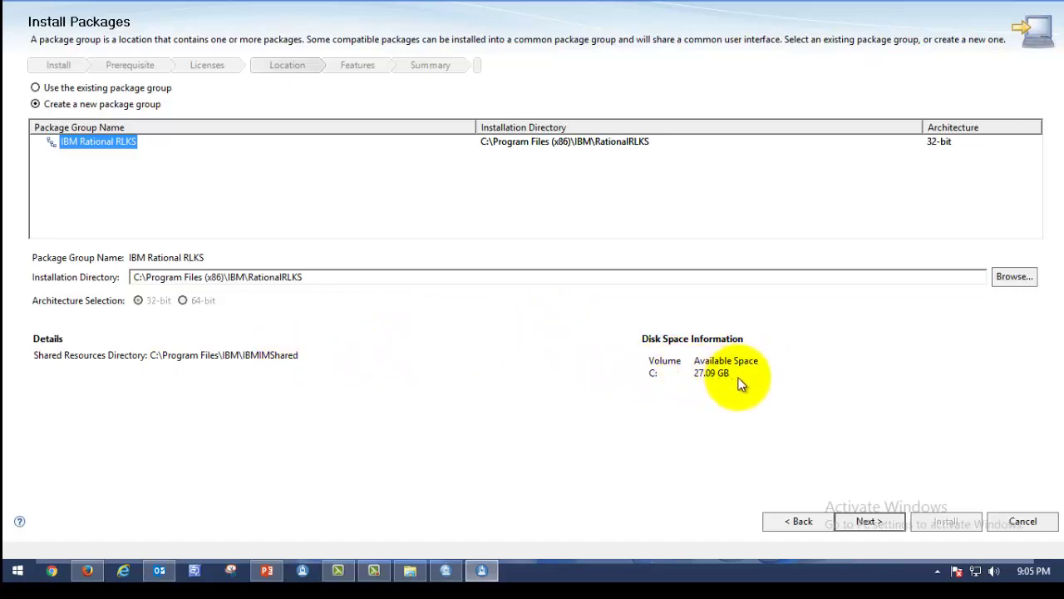
click(868, 521)
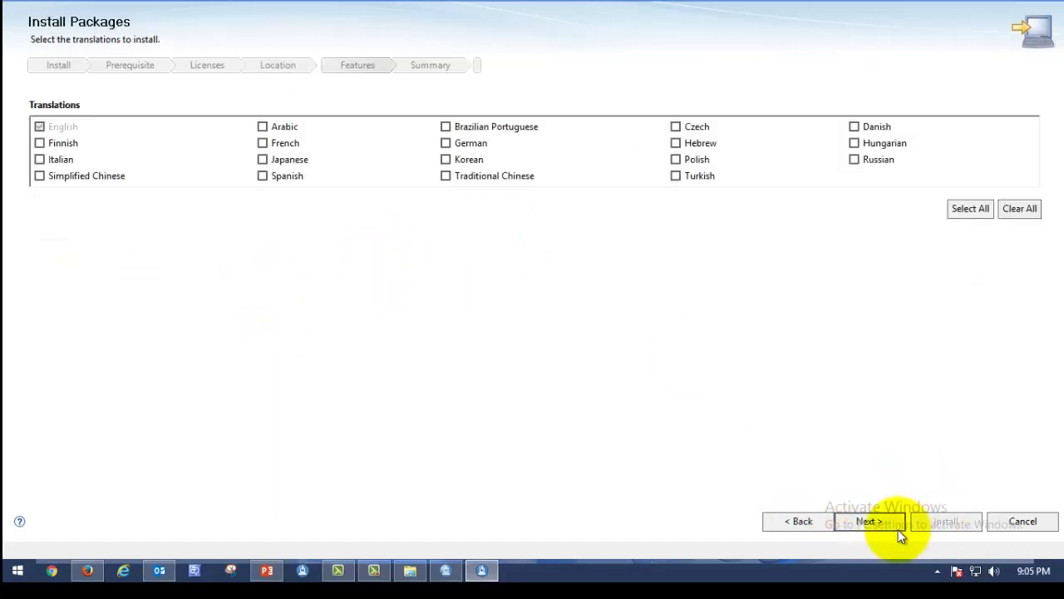
click(877, 519)
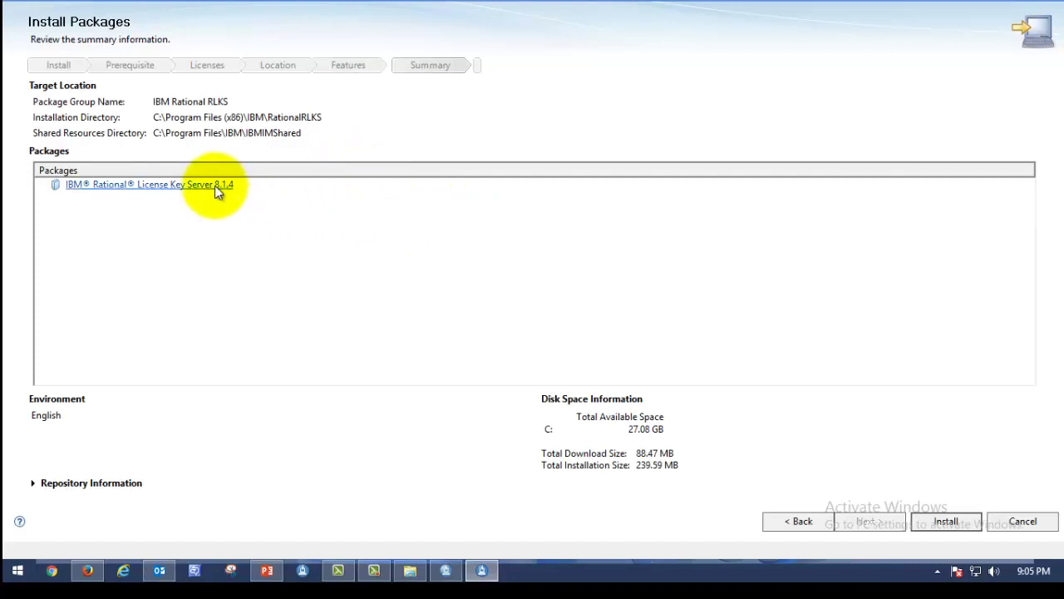
click(207, 186)
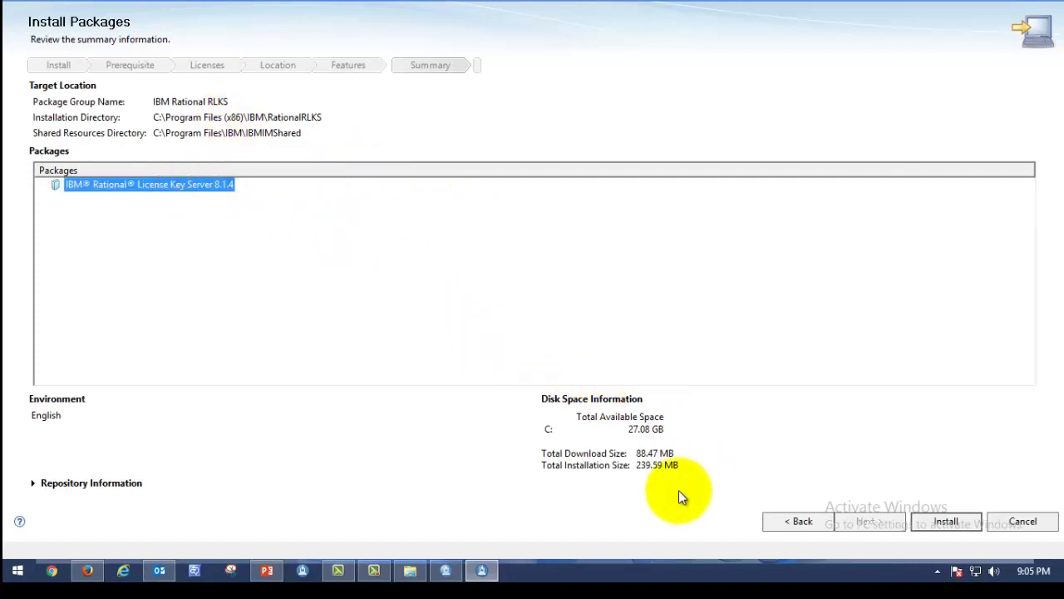
Install License Key Server 8.1.4 and select the installed entry once it completes
click(944, 522)
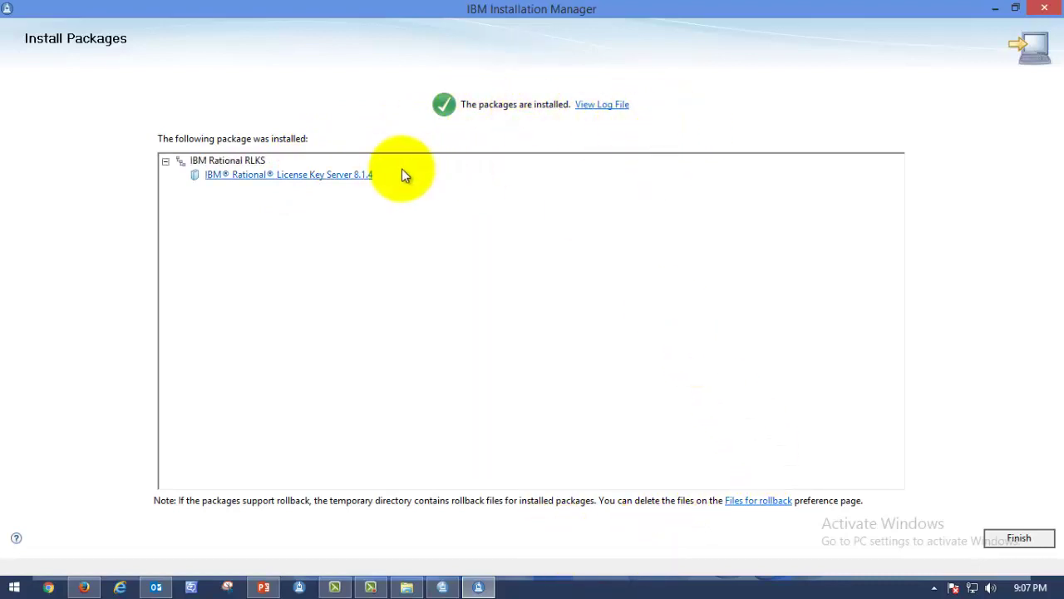
click(311, 176)
click(245, 160)
click(290, 175)
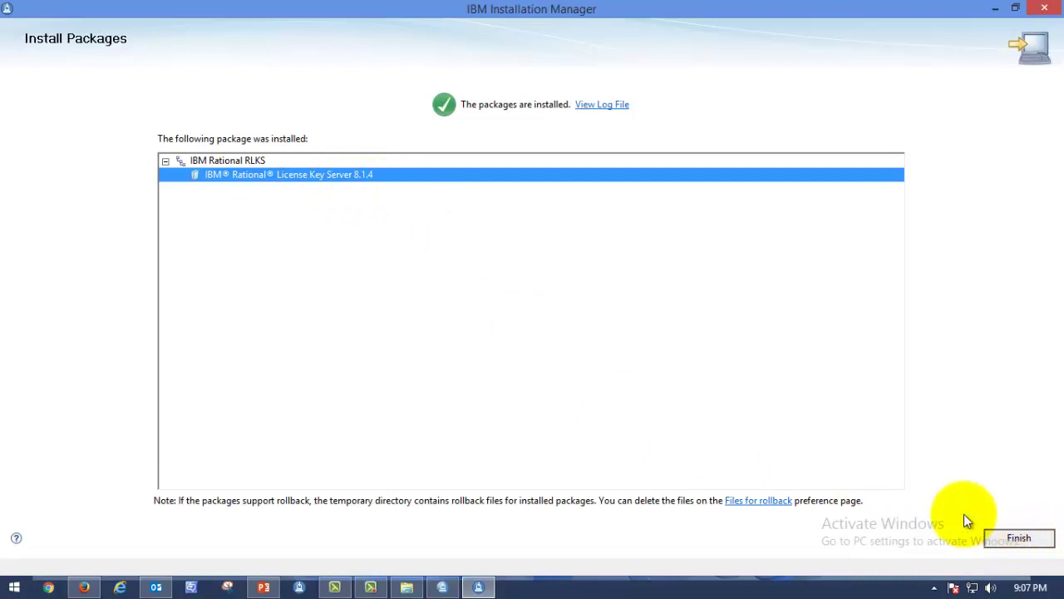
Finish the wizard and exit Installation Manager through File > Exit
click(1025, 539)
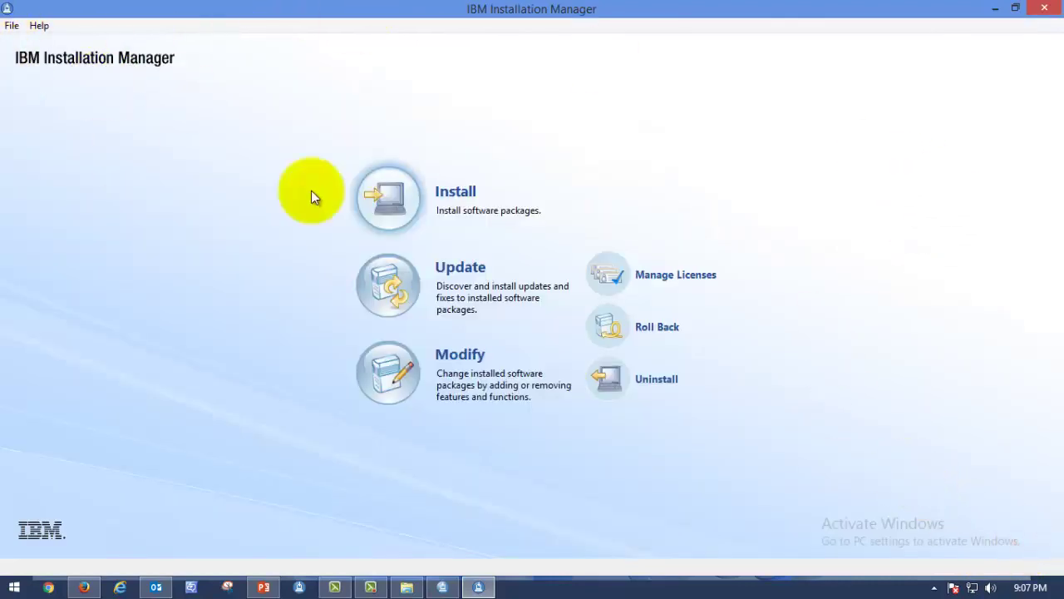
click(12, 25)
click(50, 152)
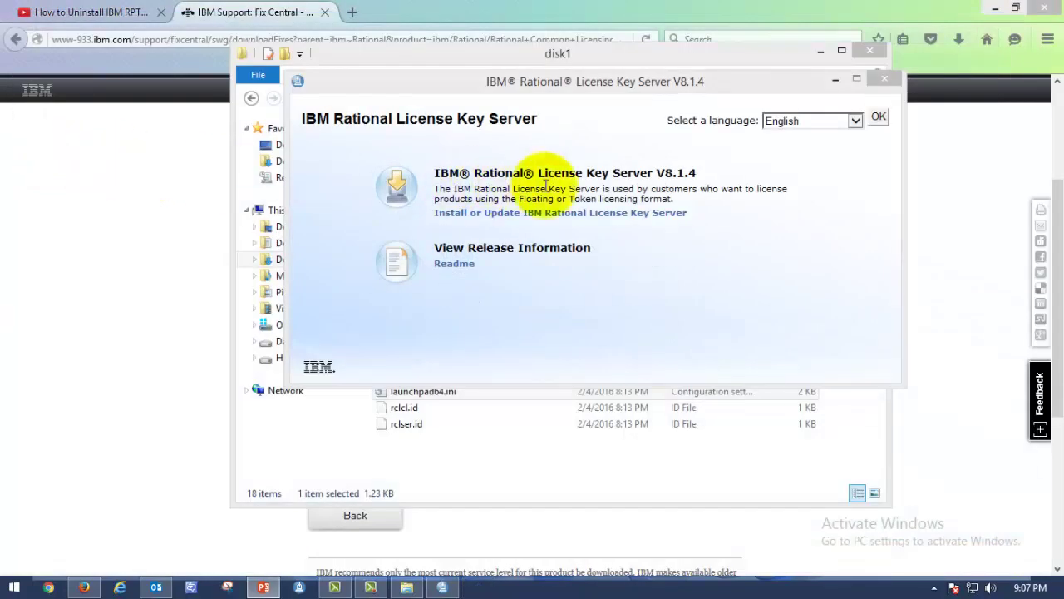
Close the launchpad and disk1 folder windows, then minimize Firefox
click(880, 82)
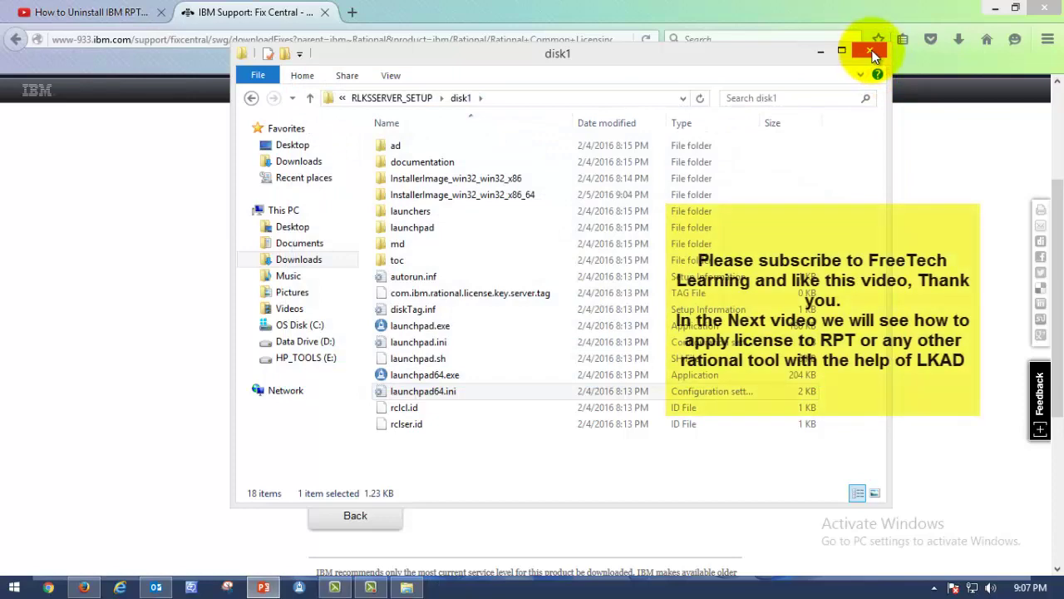
click(870, 55)
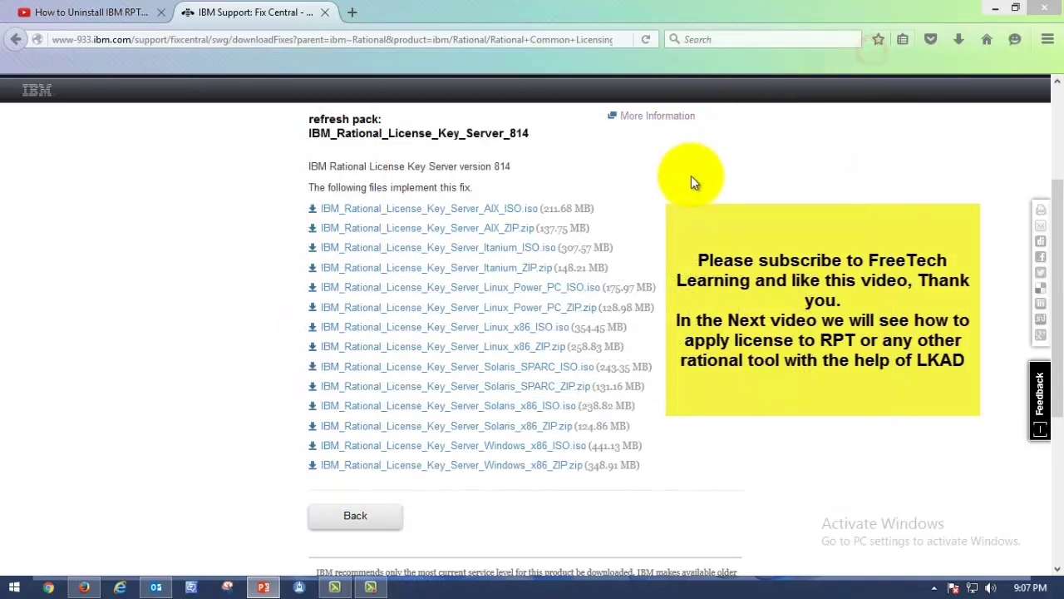
click(995, 10)
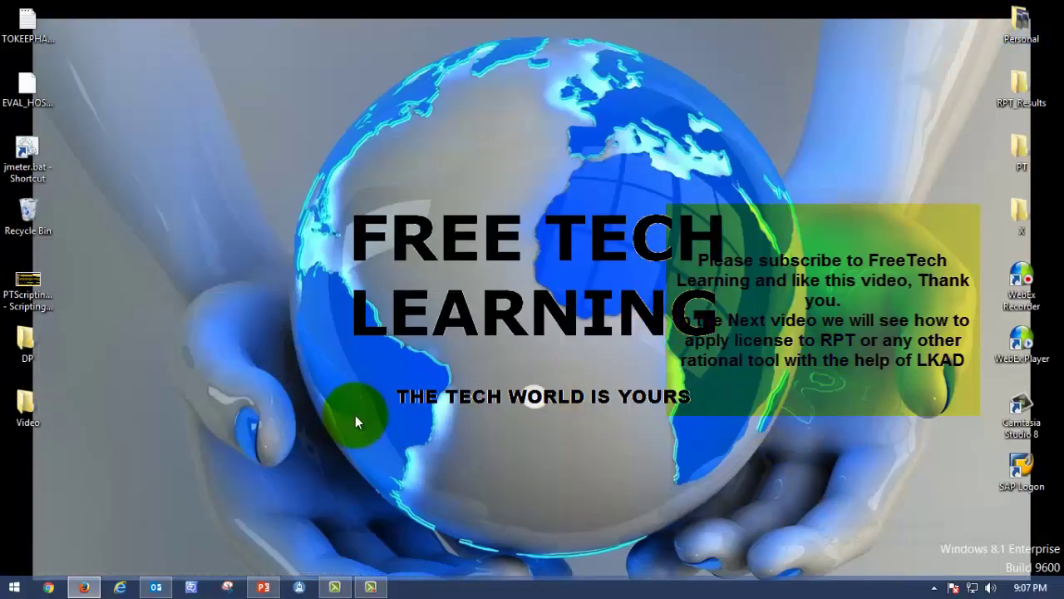